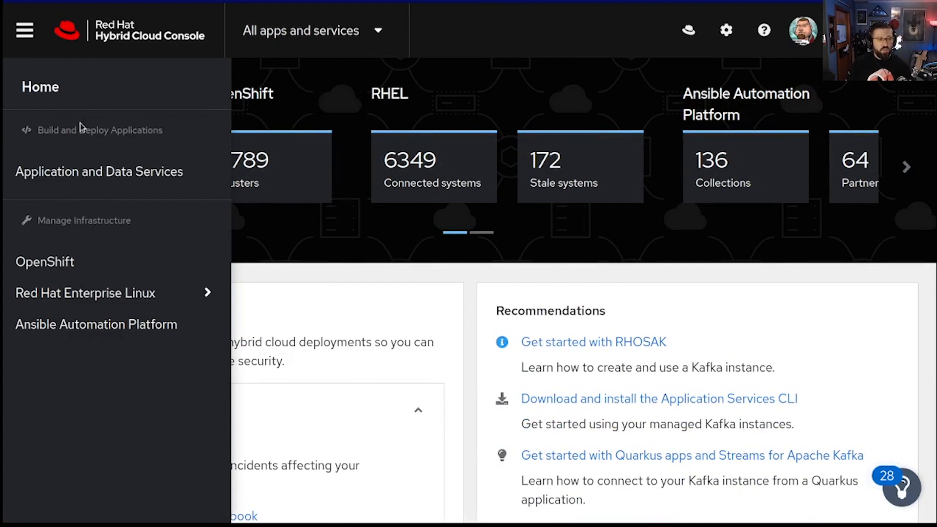
- Open Image Builder within Red Hat Insights for Red Hat Enterprise Linux and collapse the navigation menu
{"action": "left_click", "coordinate": [117, 293]}
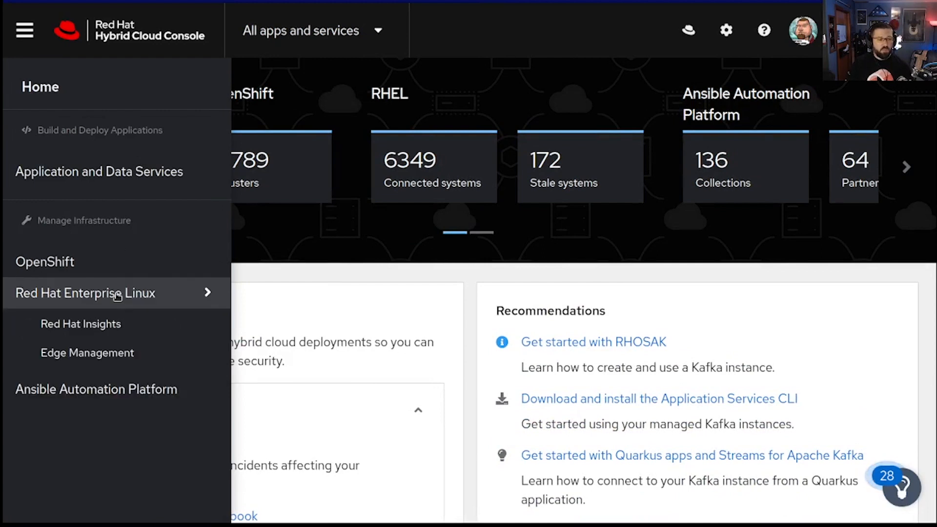
{"action": "left_click", "coordinate": [113, 326]}
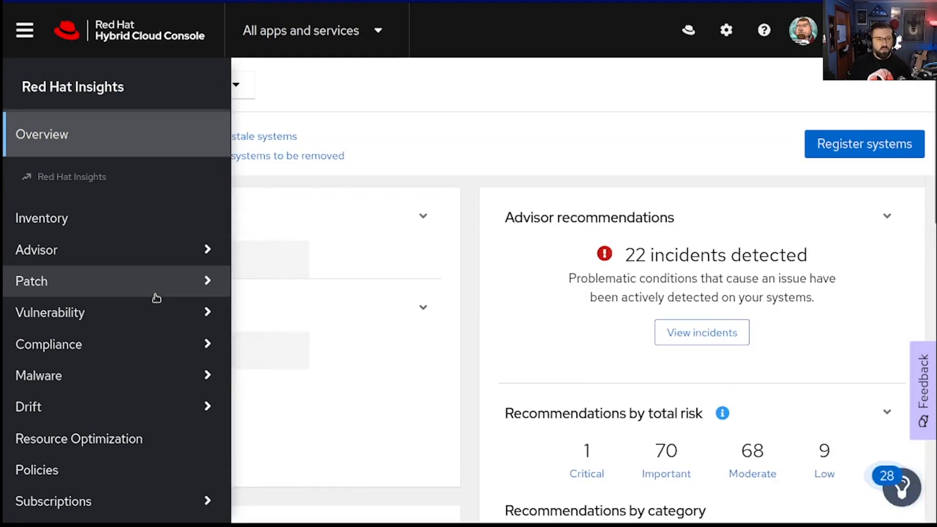
{"action": "scroll", "coordinate": [156, 298], "scroll_direction": "down", "scroll_amount": 4}
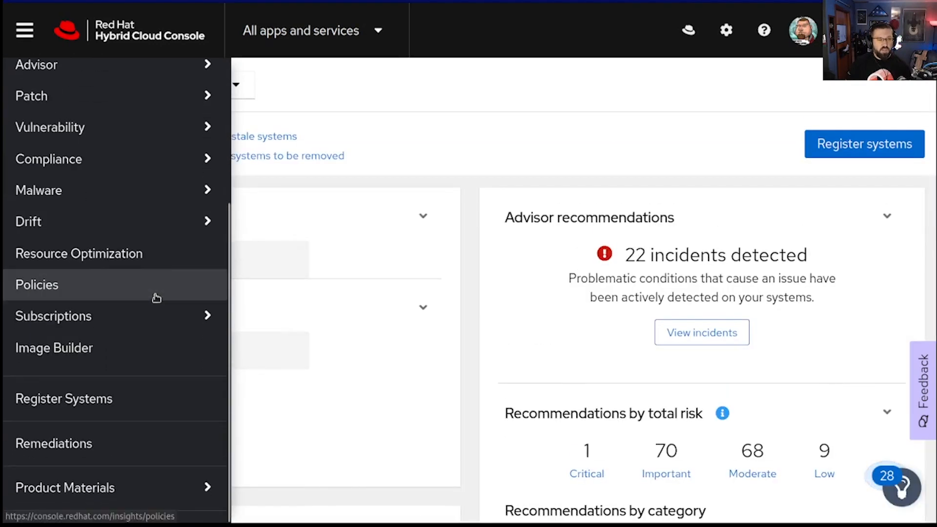
{"action": "left_click", "coordinate": [113, 359]}
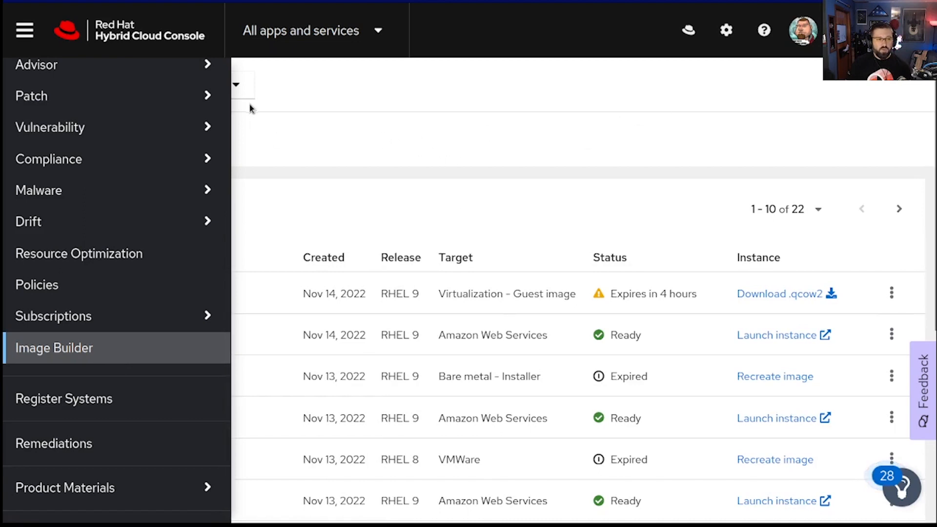
{"action": "left_click", "coordinate": [20, 32]}
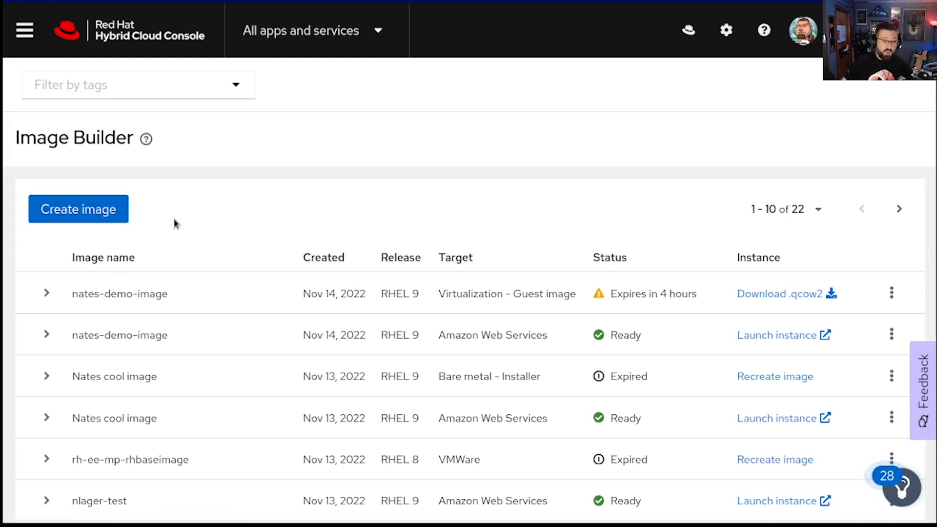
- Start creating an image with release Red Hat Enterprise Linux (RHEL) 9 and Amazon Web Services as the target environment
{"action": "left_click", "coordinate": [97, 219]}
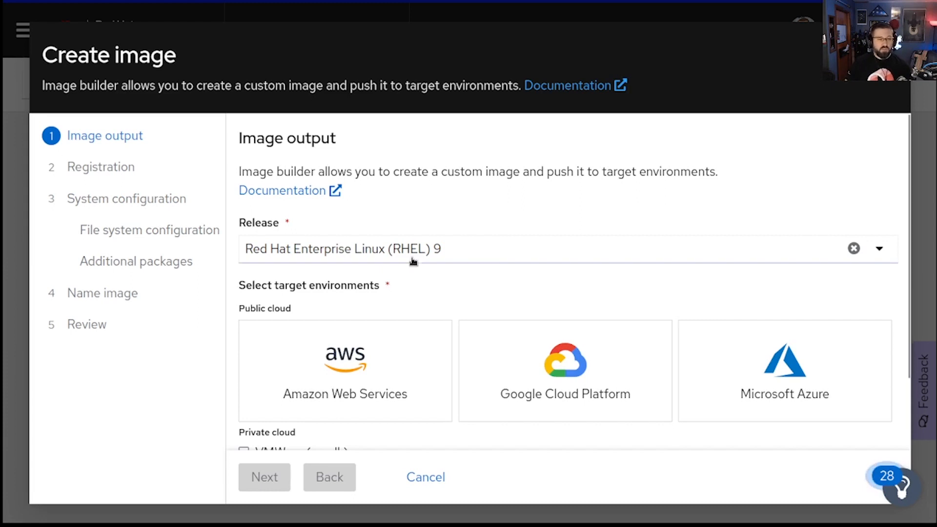
{"action": "left_click", "coordinate": [473, 252]}
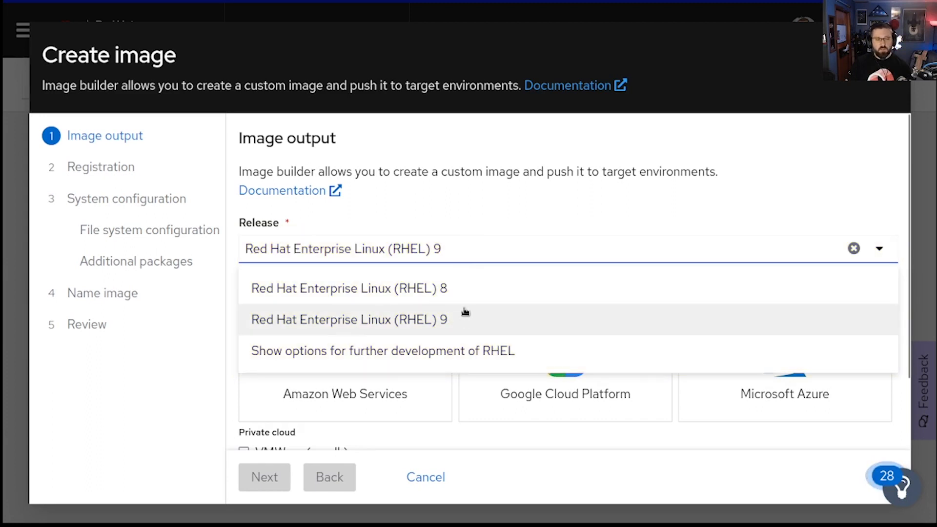
{"action": "left_click", "coordinate": [461, 353]}
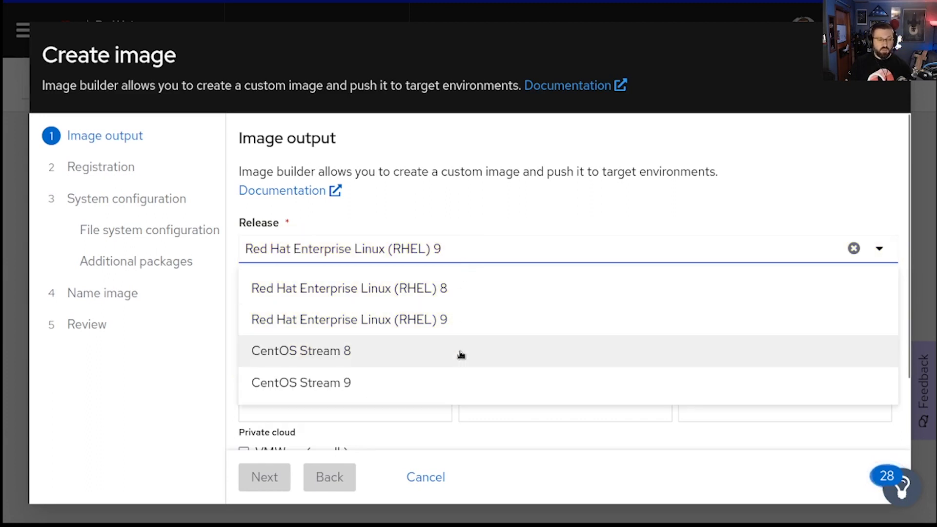
{"action": "left_click", "coordinate": [439, 322]}
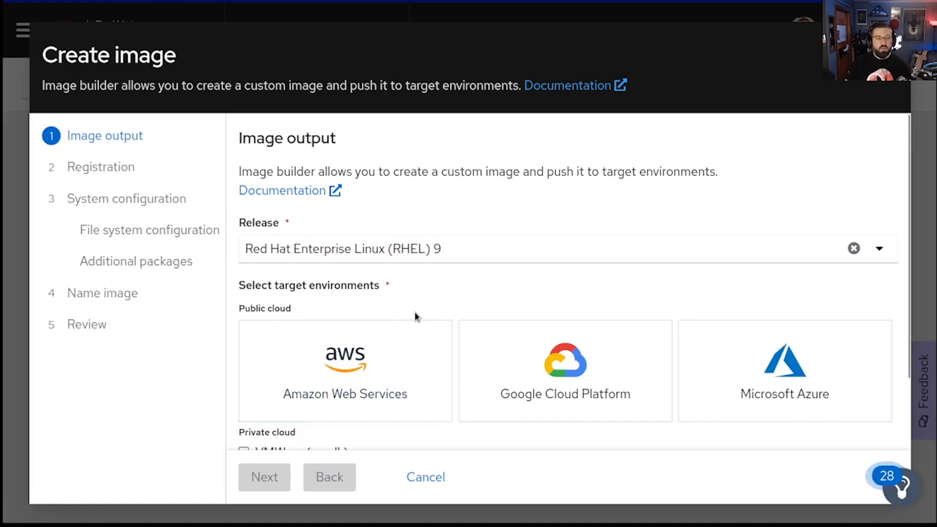
{"action": "scroll", "coordinate": [415, 317], "scroll_direction": "down", "scroll_amount": 2}
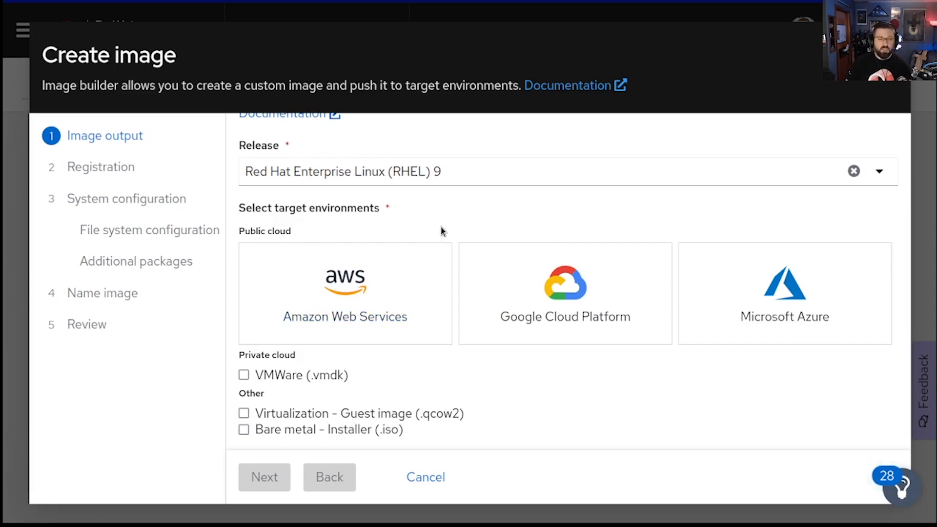
{"action": "left_click", "coordinate": [425, 271]}
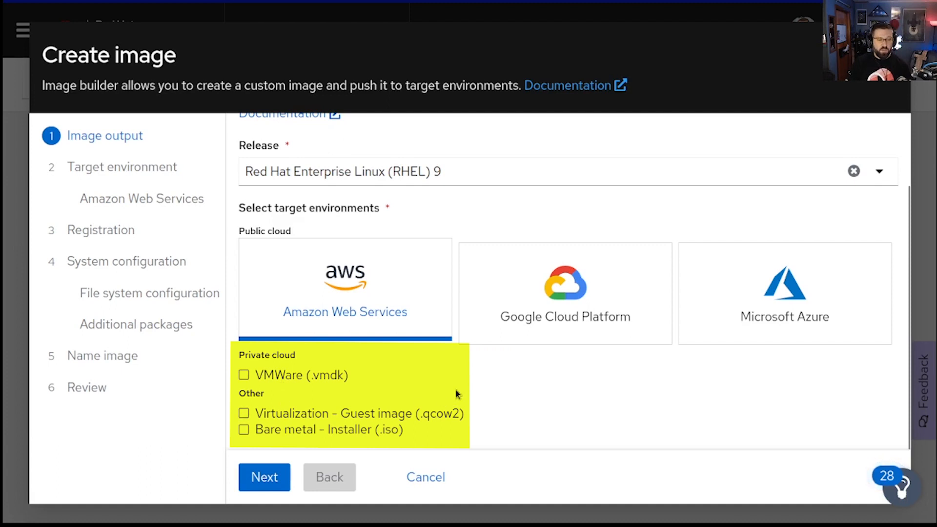
{"action": "left_click", "coordinate": [494, 291]}
{"action": "left_click", "coordinate": [716, 298]}
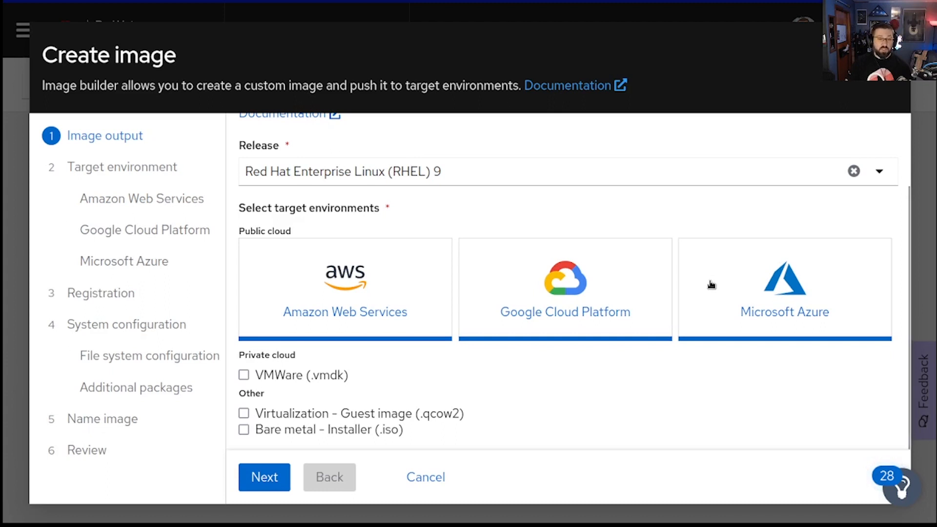
{"action": "left_click", "coordinate": [703, 287]}
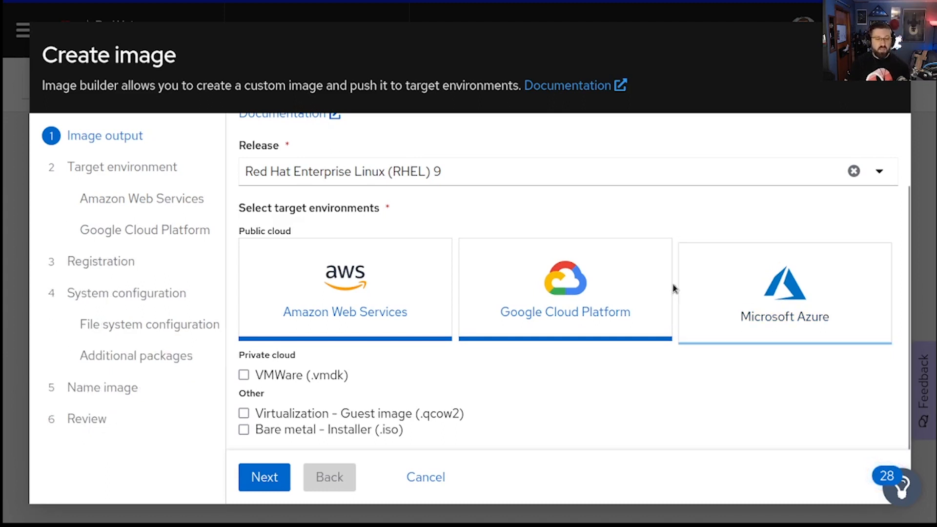
{"action": "left_click", "coordinate": [633, 294]}
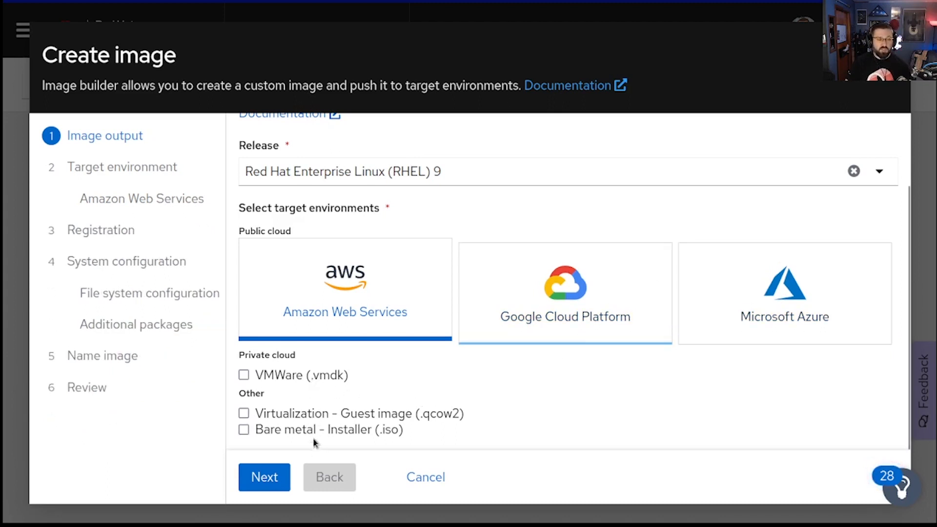
{"action": "left_click", "coordinate": [305, 377]}
{"action": "left_click", "coordinate": [306, 377]}
{"action": "left_click", "coordinate": [312, 416]}
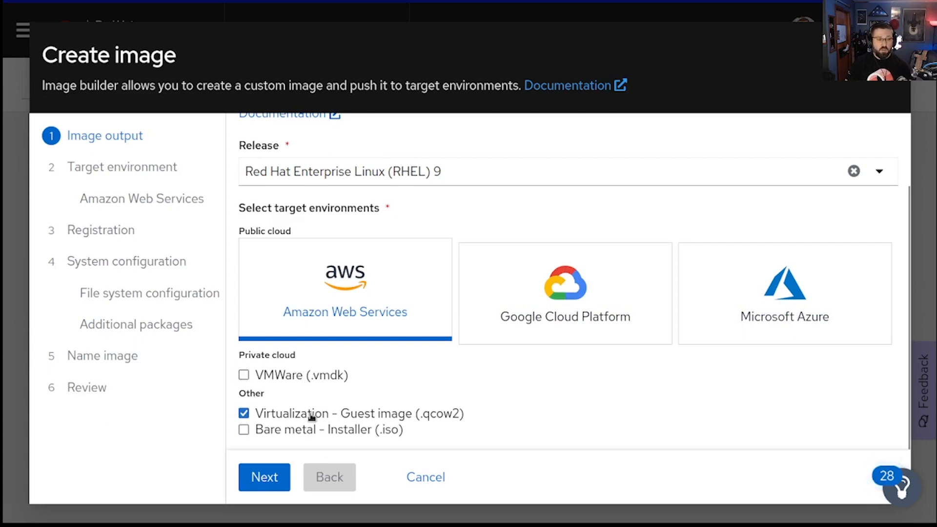
{"action": "left_click", "coordinate": [311, 416]}
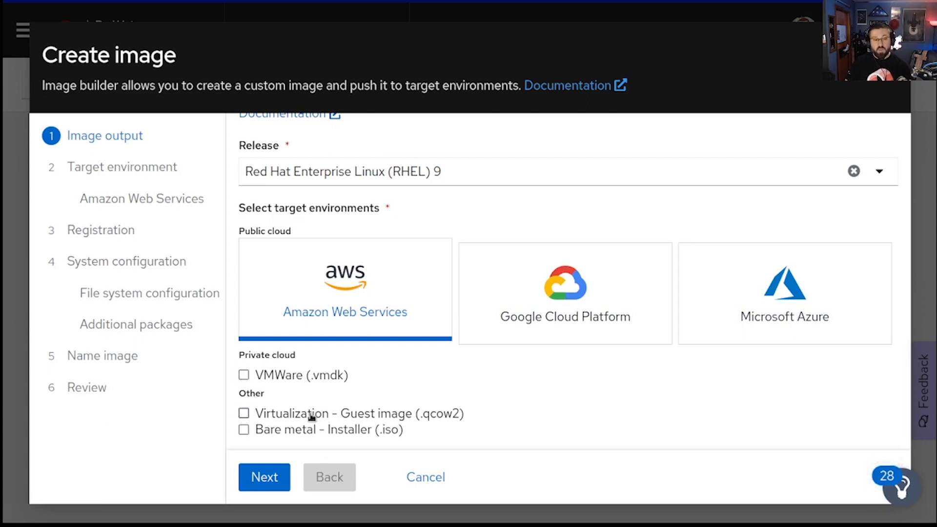
{"action": "left_click", "coordinate": [299, 433]}
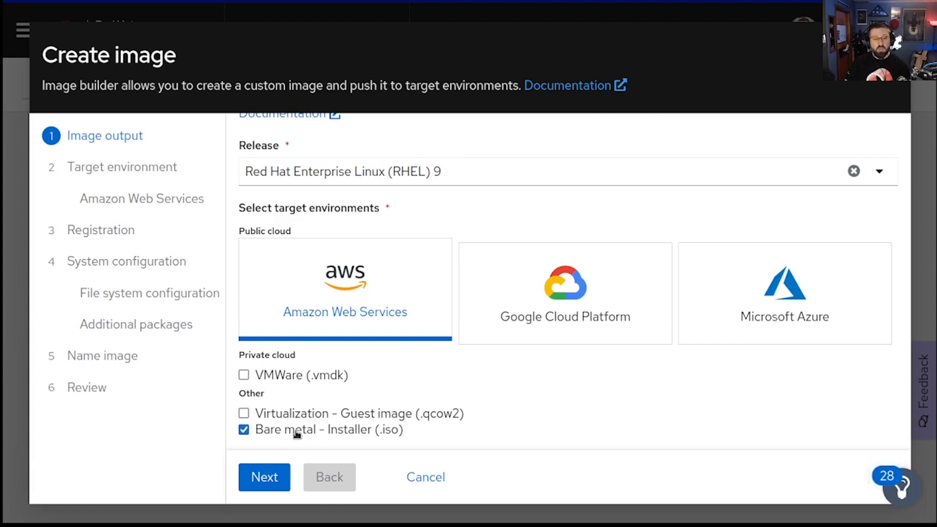
{"action": "left_click", "coordinate": [296, 433]}
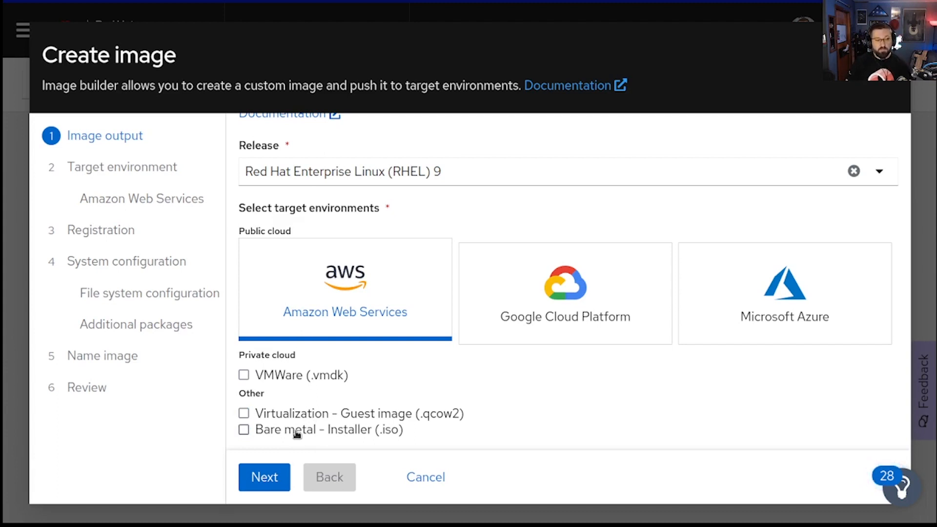
- Get the account ID from the AWS console, enter it as the image's AWS account ID, and continue to Registration
{"action": "left_click", "coordinate": [270, 488]}
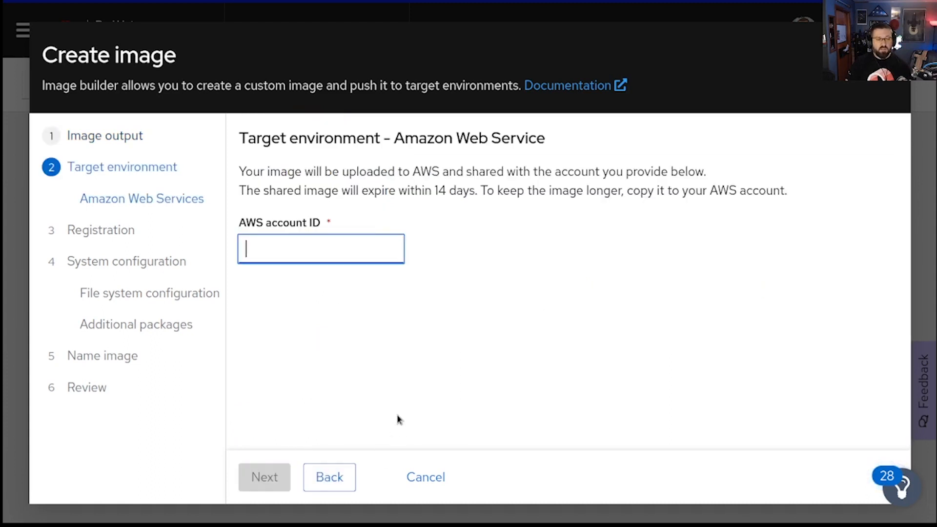
{"action": "left_click", "coordinate": [362, 257]}
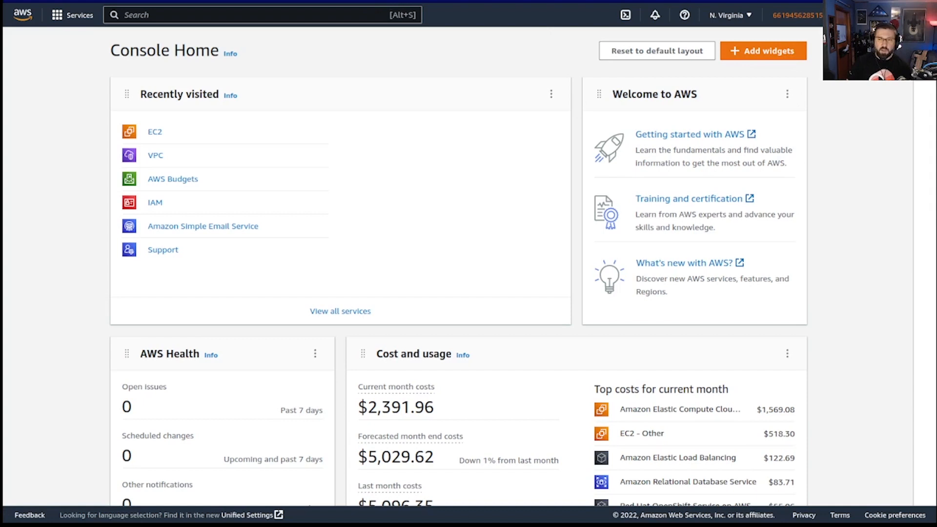
{"action": "left_click", "coordinate": [845, 15]}
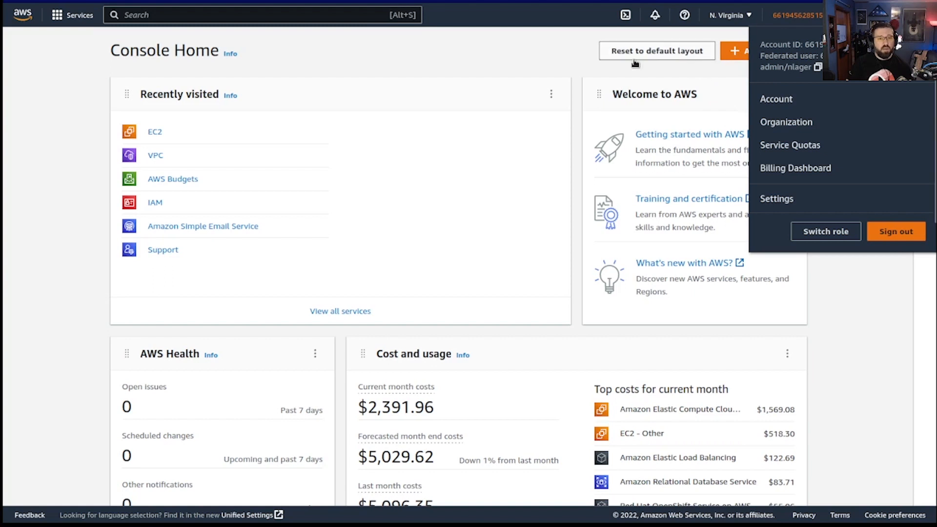
{"action": "left_click", "coordinate": [542, 25]}
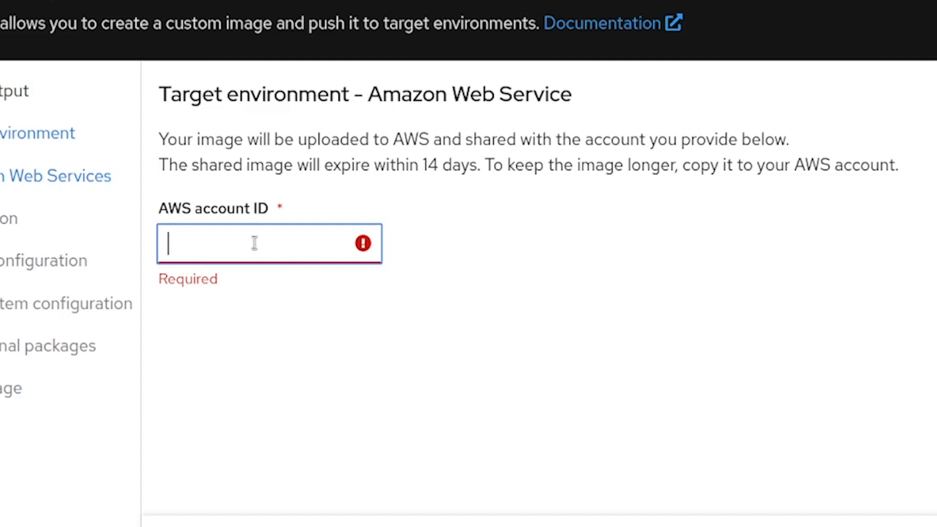
{"action": "key", "text": "ctrl+v"}
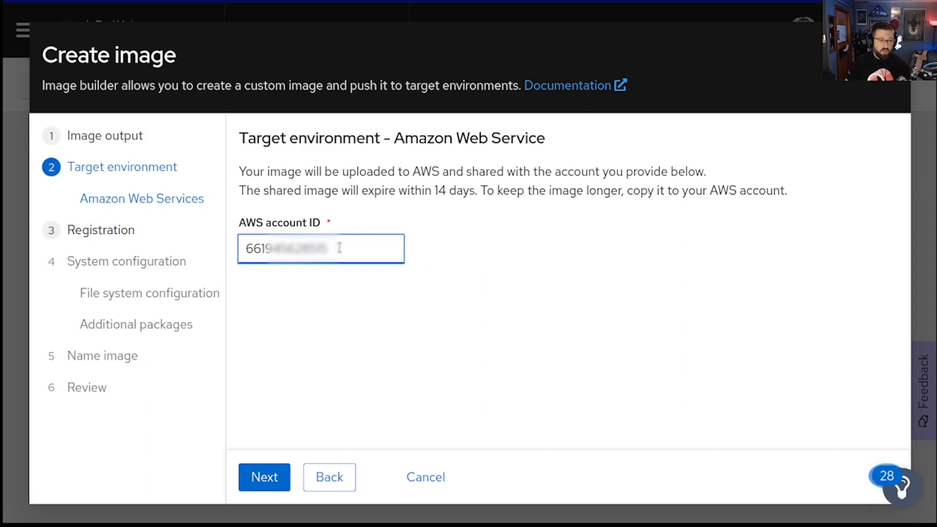
{"action": "left_click", "coordinate": [279, 476]}
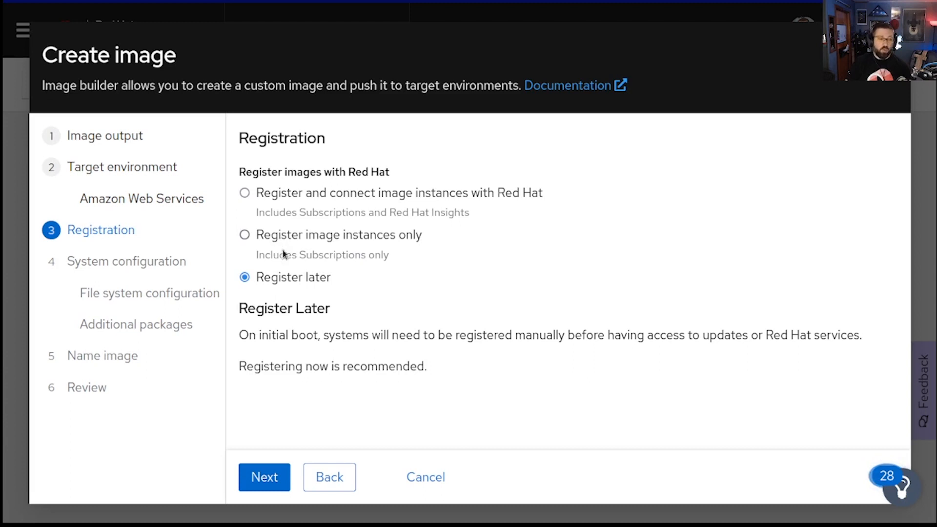
- Set the image to register and connect instances with Red Hat, choose an existing activation key, and continue to File system configuration
{"action": "left_click", "coordinate": [287, 194]}
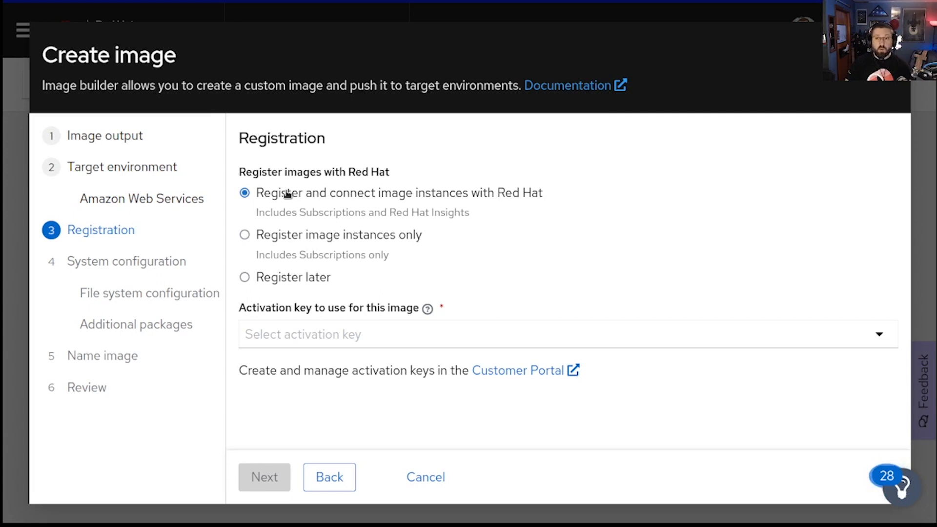
{"action": "left_click", "coordinate": [389, 337]}
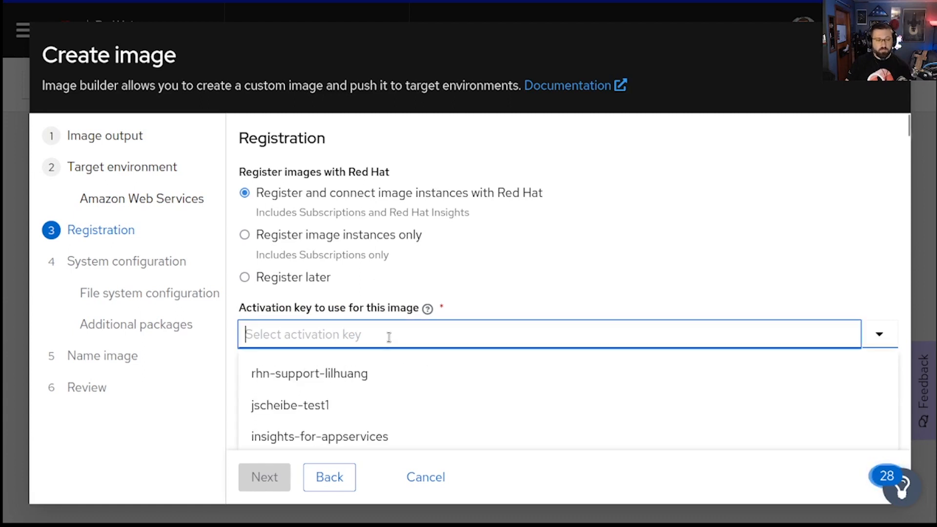
{"action": "left_click", "coordinate": [389, 437]}
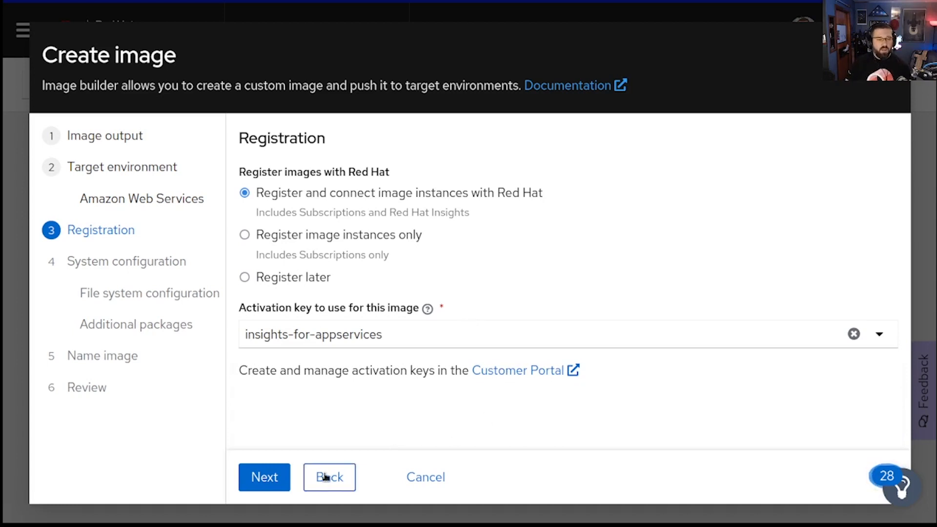
{"action": "left_click", "coordinate": [281, 486]}
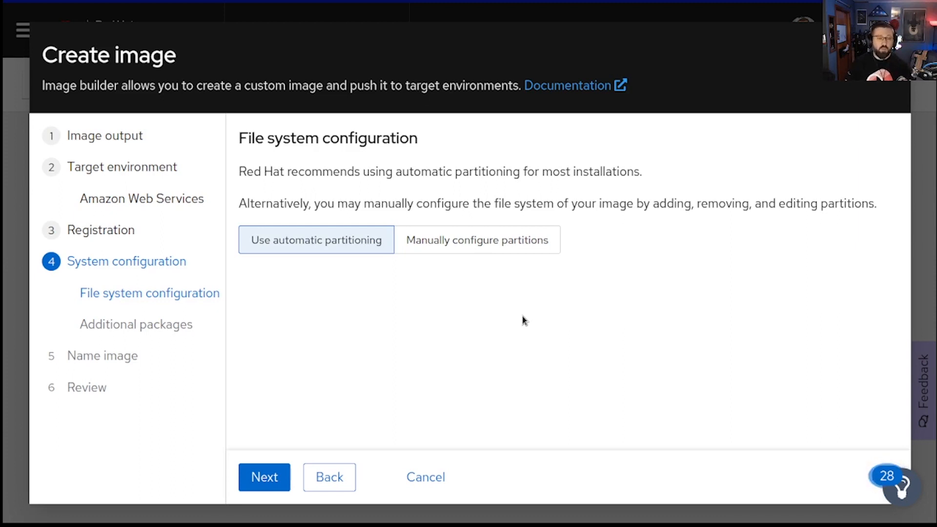
- Switch to manually configured partitions and add a /home partition with a minimum size of 2 GiB
{"action": "left_click", "coordinate": [473, 245]}
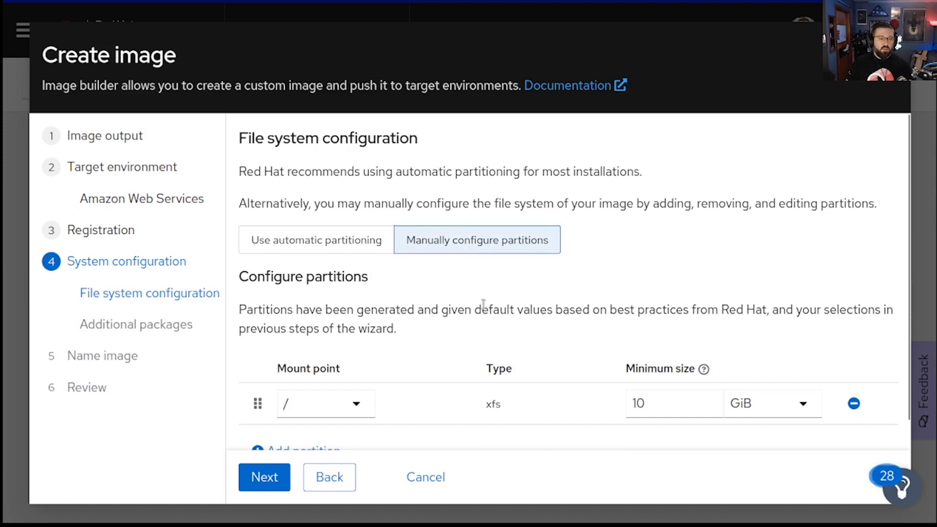
{"action": "scroll", "coordinate": [483, 308], "scroll_direction": "down", "scroll_amount": 1}
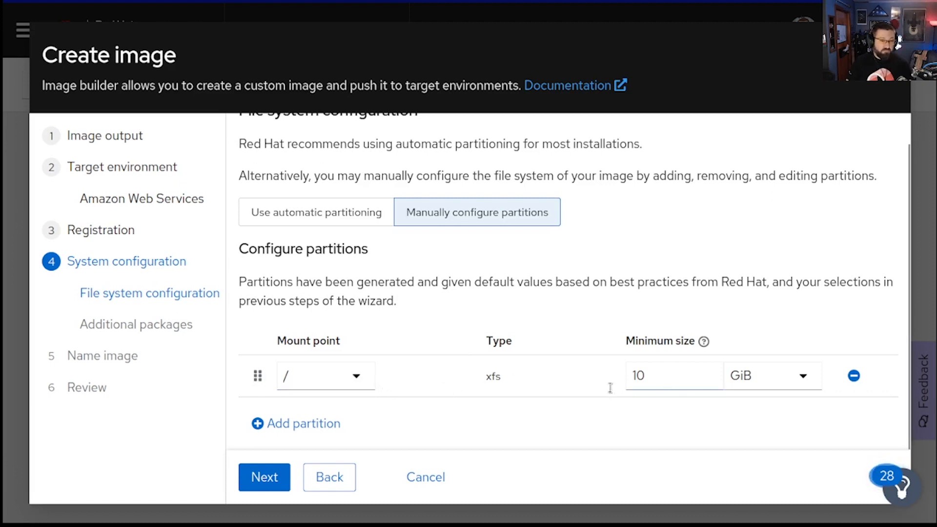
{"action": "left_click", "coordinate": [308, 423]}
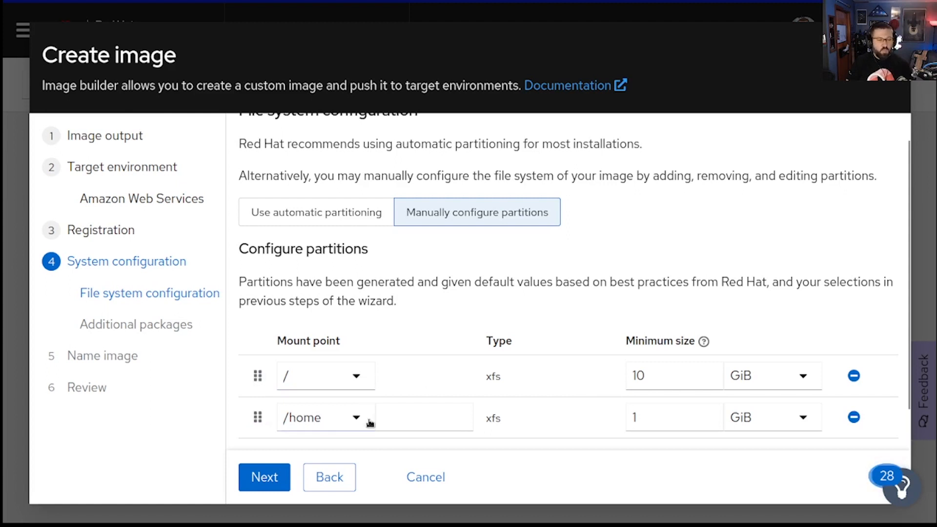
{"action": "left_click", "coordinate": [641, 418]}
{"action": "key", "text": "BackSpace"}
{"action": "type", "text": "2"}
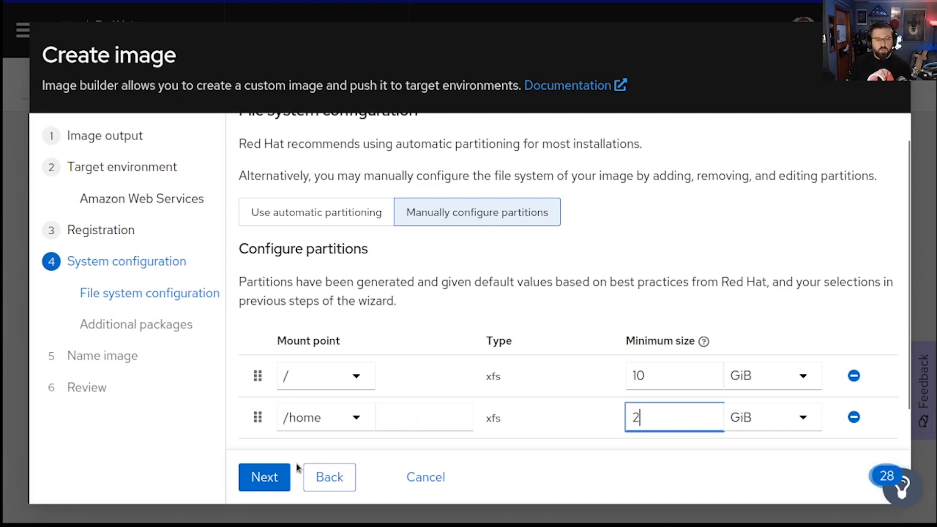
- Add a /var partition to the image with a minimum size of 4 GiB
{"action": "scroll", "coordinate": [418, 442], "scroll_direction": "down", "scroll_amount": 2}
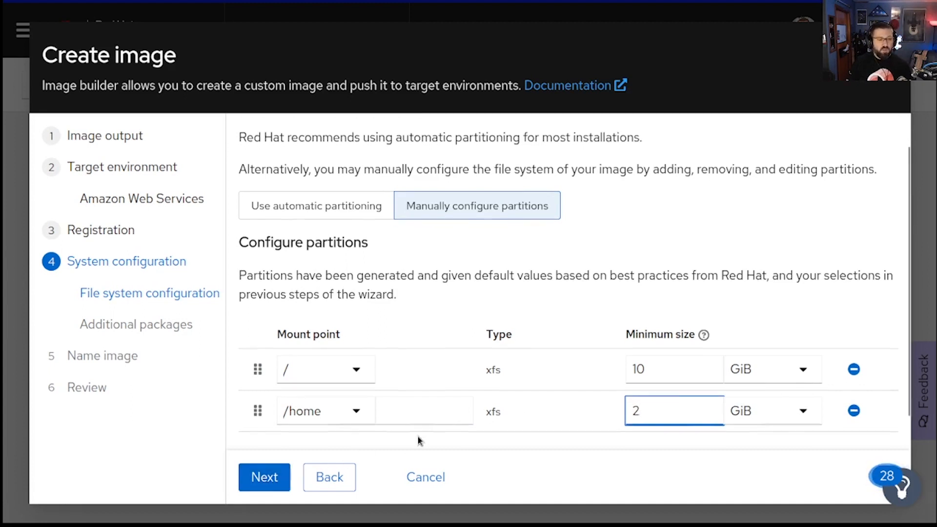
{"action": "left_click", "coordinate": [301, 425]}
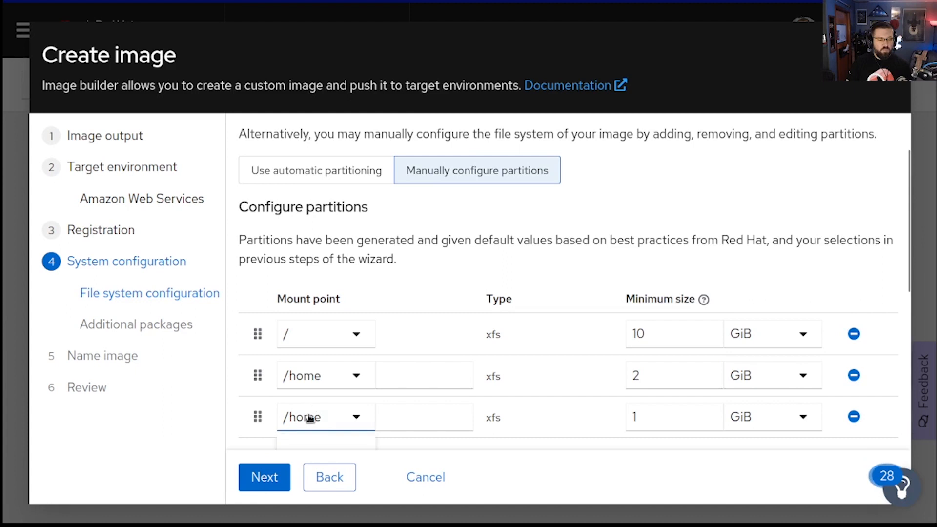
{"action": "left_click", "coordinate": [325, 415]}
{"action": "scroll", "coordinate": [315, 350], "scroll_direction": "down", "scroll_amount": 2}
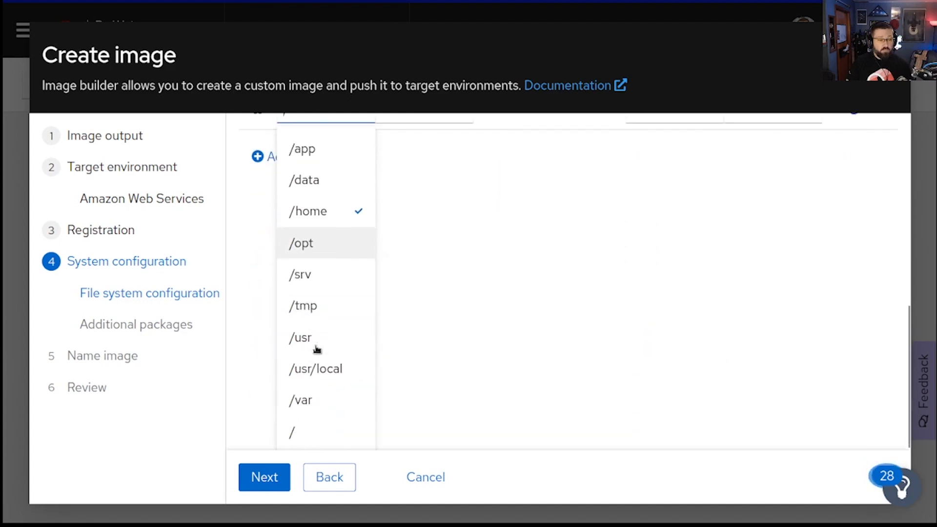
{"action": "left_click", "coordinate": [316, 397]}
{"action": "left_click", "coordinate": [680, 377]}
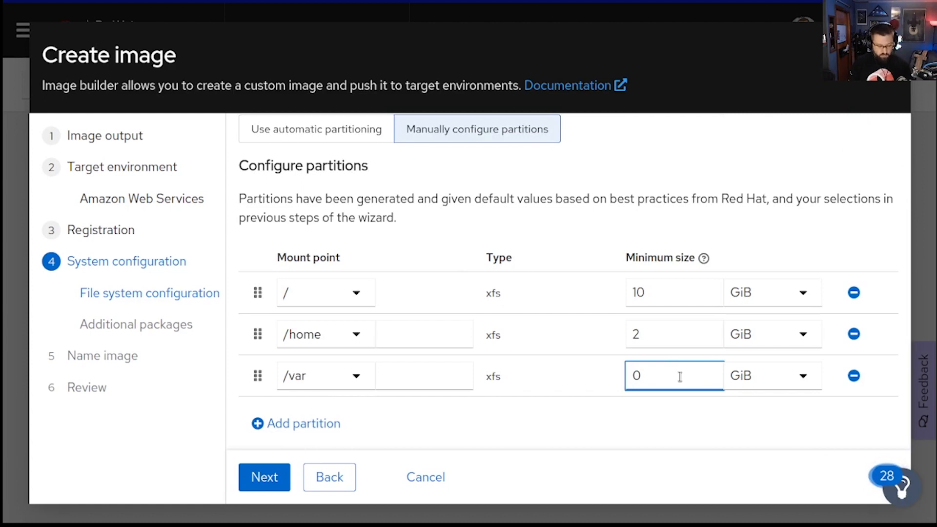
{"action": "type", "text": "4"}
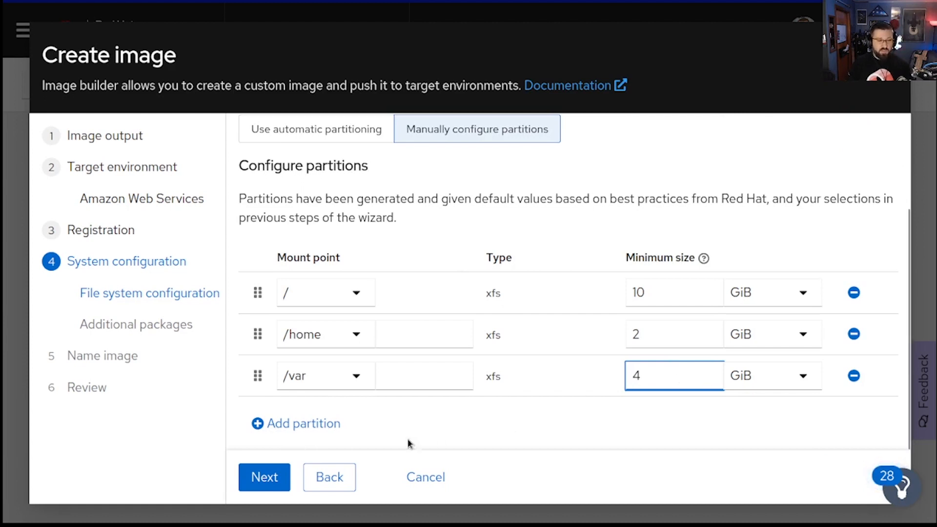
- Add a /tmp partition with a minimum size of 2 GiB and continue to Additional packages
{"action": "left_click", "coordinate": [257, 424]}
{"action": "left_click", "coordinate": [300, 423]}
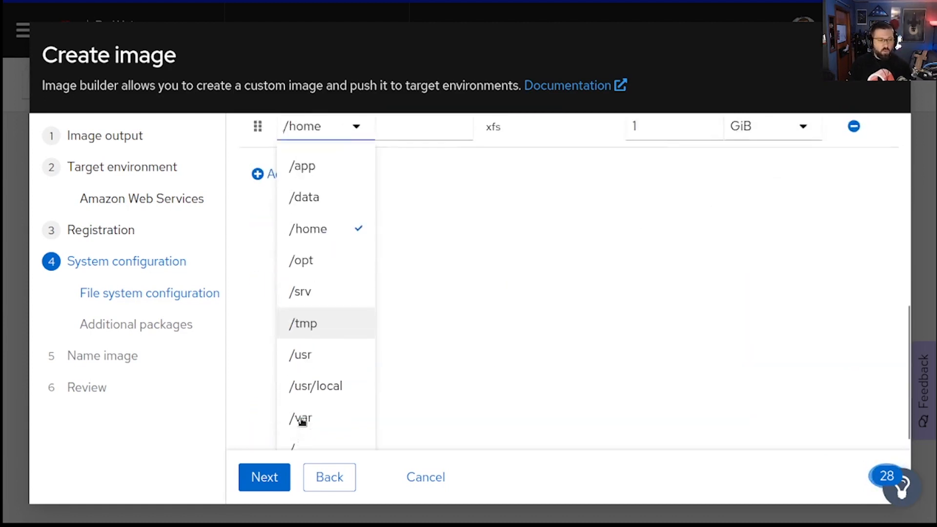
{"action": "left_click", "coordinate": [302, 312]}
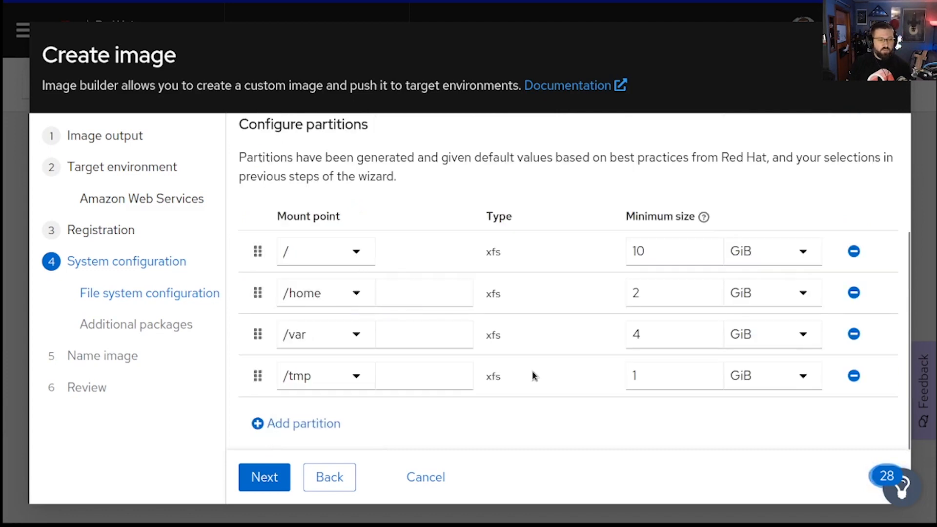
{"action": "left_click", "coordinate": [670, 383]}
{"action": "key", "text": "BackSpace"}
{"action": "type", "text": "2"}
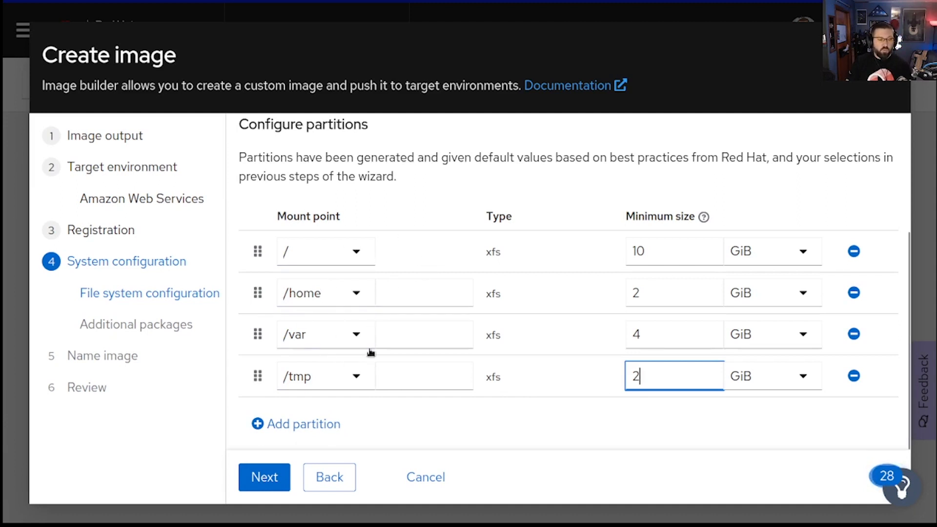
{"action": "left_click", "coordinate": [270, 476]}
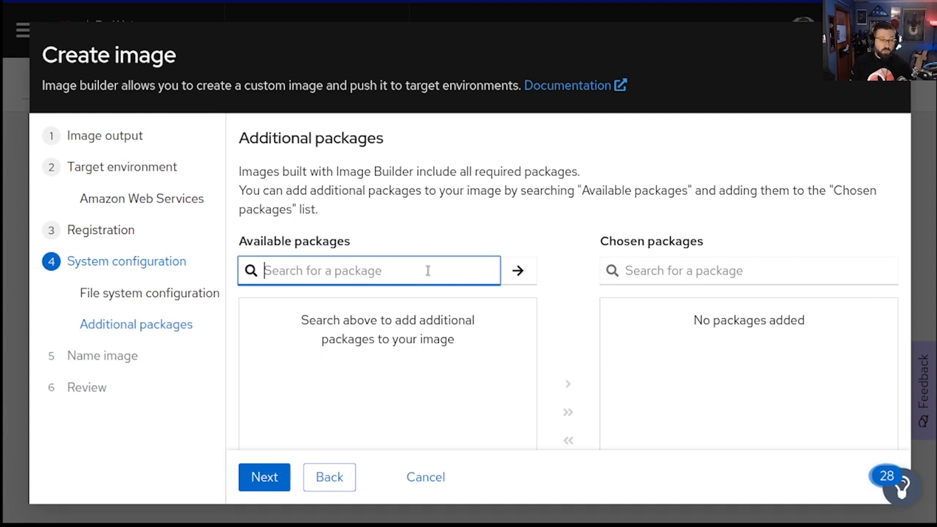
- Search the available packages for httpd and add the httpd package to the chosen packages
{"action": "type", "text": "httpd"}
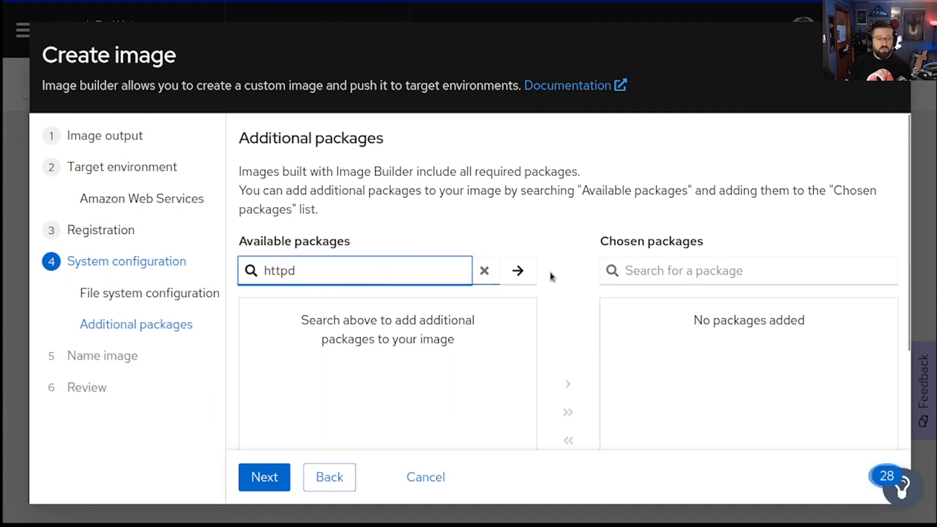
{"action": "left_click", "coordinate": [520, 271]}
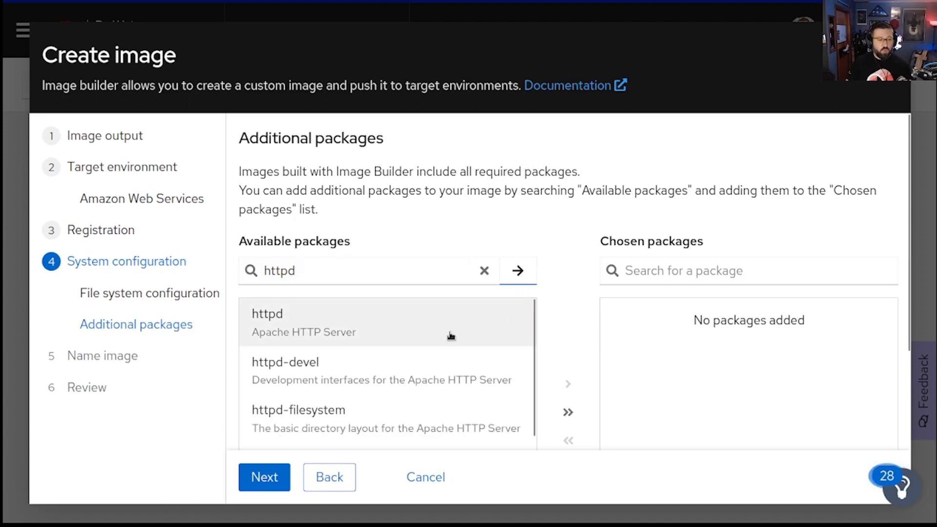
{"action": "left_click", "coordinate": [428, 332]}
{"action": "left_click", "coordinate": [569, 385]}
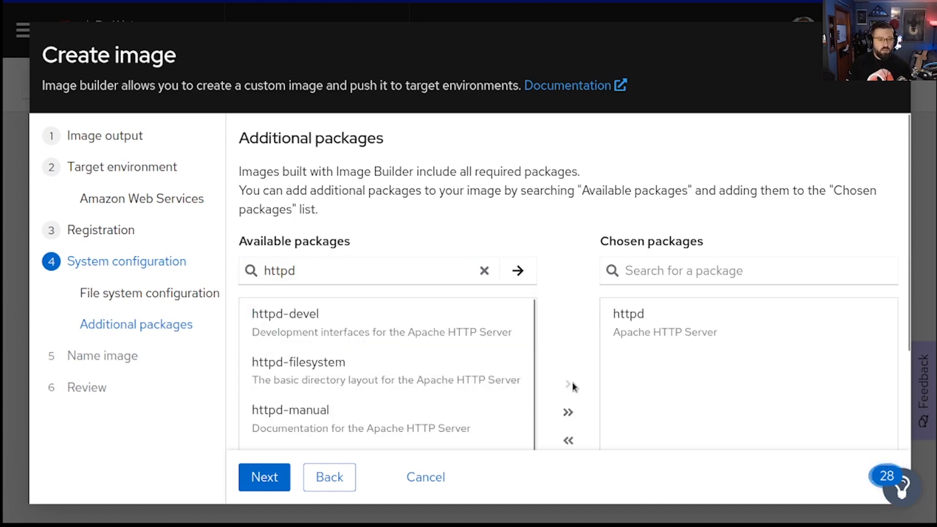
- Search the available packages for vim, add vim-enhanced to the chosen packages, and continue to Name image
{"action": "double_click", "coordinate": [389, 267]}
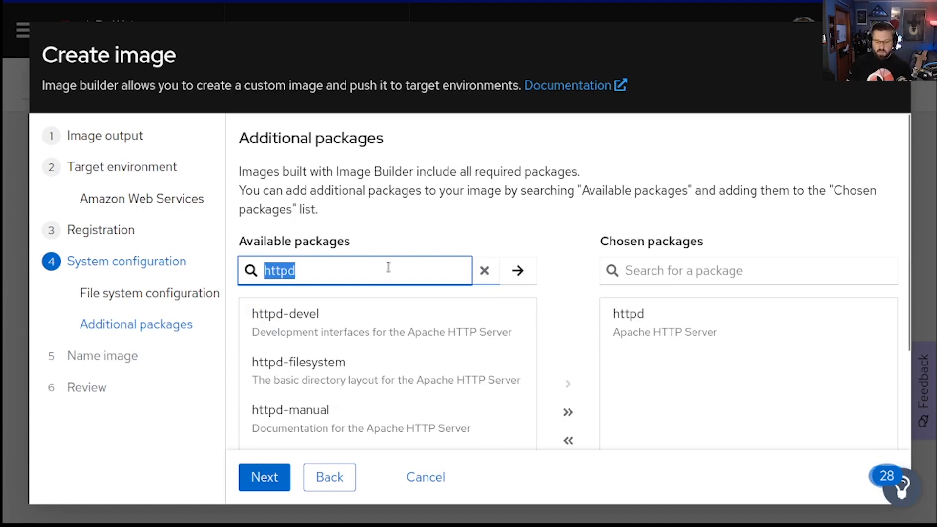
{"action": "key", "text": "BackSpace"}
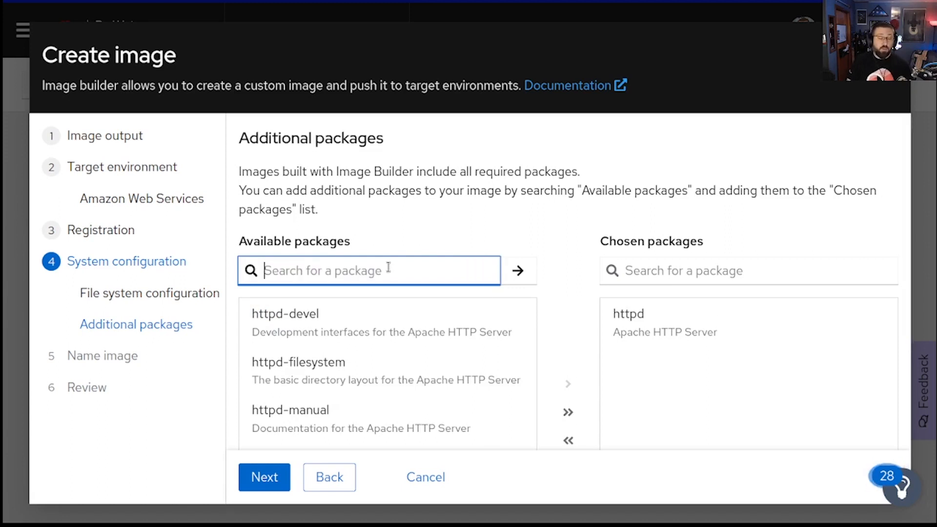
{"action": "type", "text": "vim"}
{"action": "left_click", "coordinate": [518, 271]}
{"action": "left_click", "coordinate": [417, 356]}
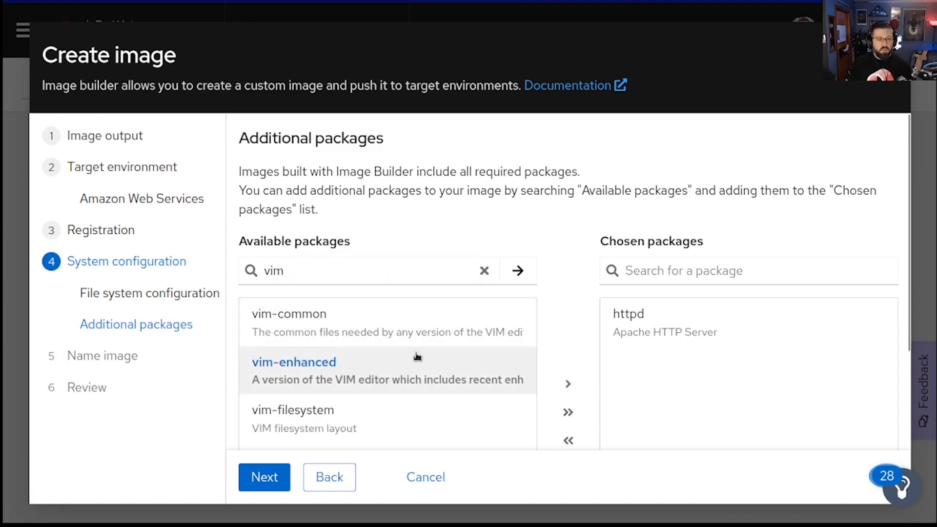
{"action": "left_click", "coordinate": [568, 384]}
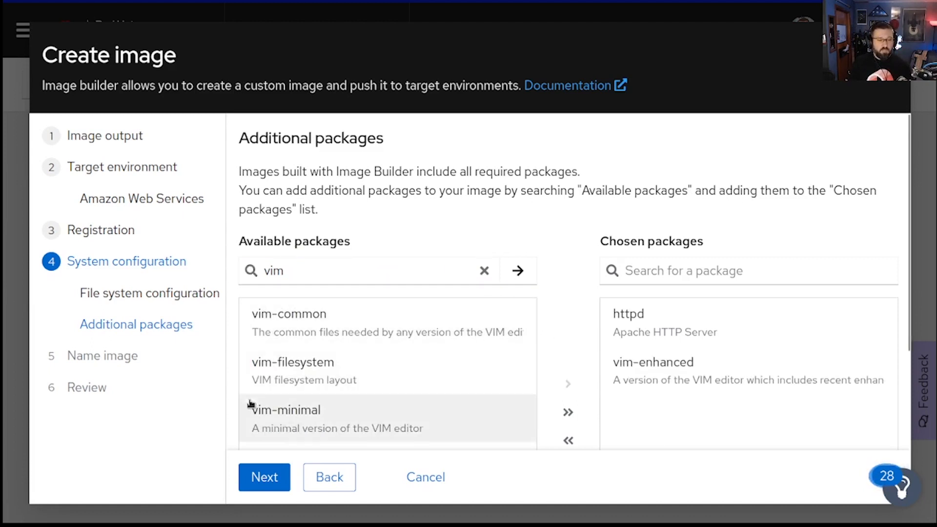
{"action": "left_click", "coordinate": [268, 473]}
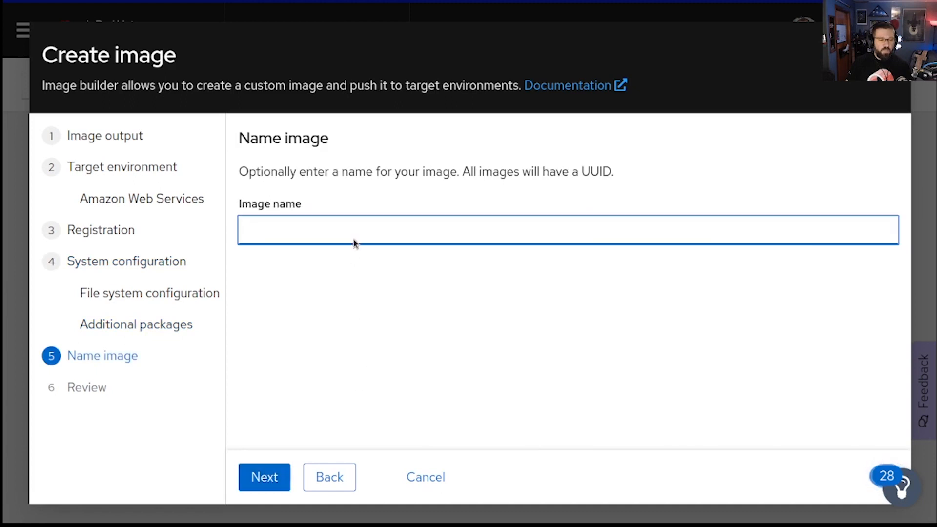
- Name the image ImageBuilder Demo and continue to Review
{"action": "type", "text": "Ima"}
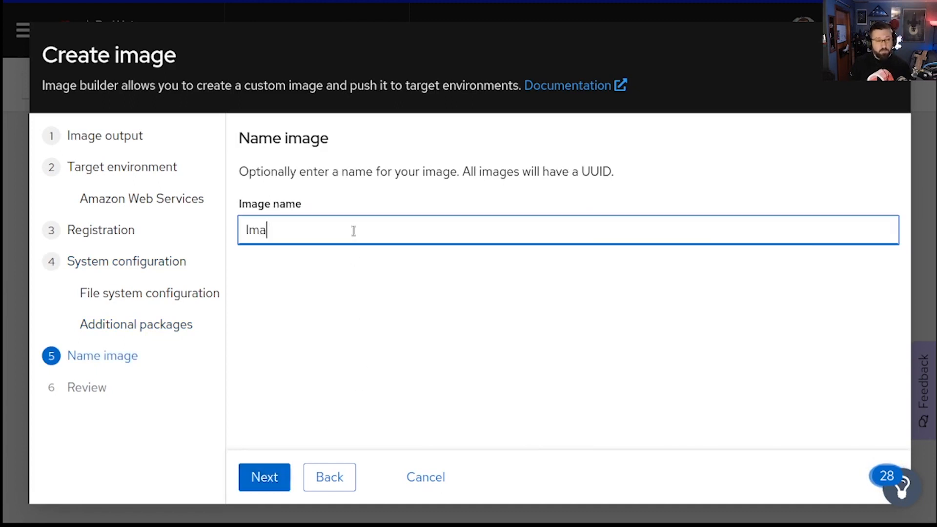
{"action": "type", "text": "geBuild"}
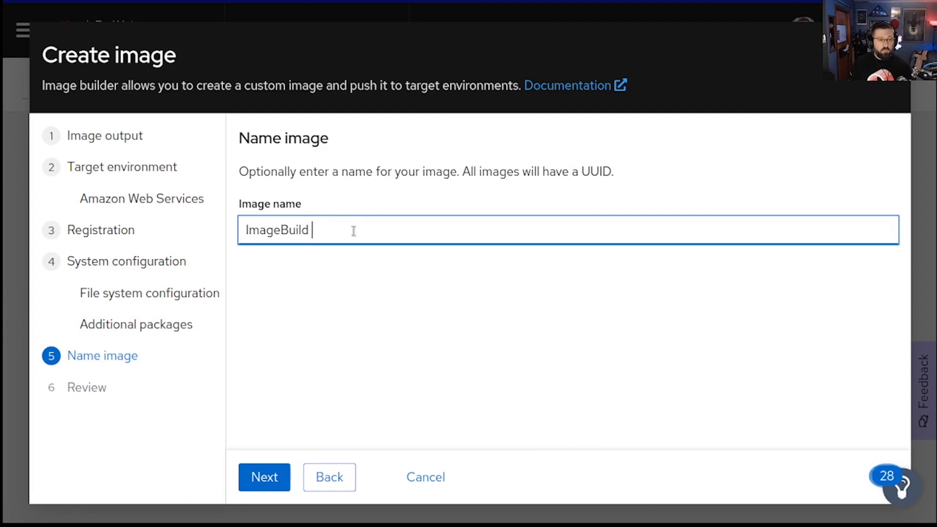
{"action": "type", "text": "er Demo"}
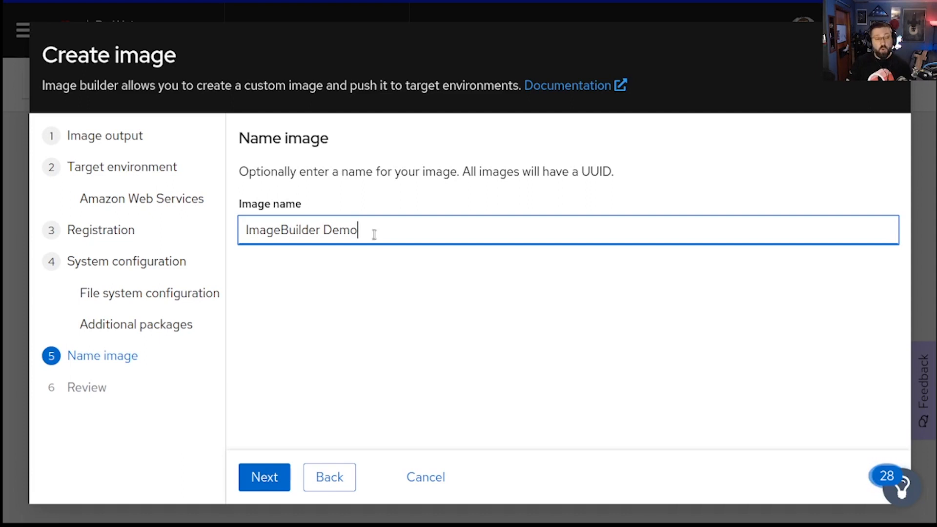
{"action": "left_click", "coordinate": [264, 477]}
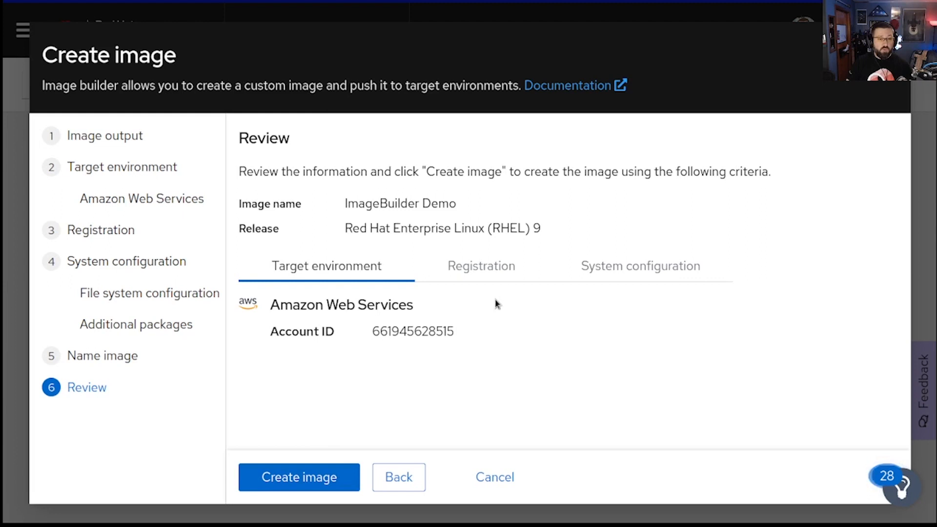
- Review the registration, system configuration and target environment settings, and create the image
{"action": "left_click", "coordinate": [490, 269]}
{"action": "left_click", "coordinate": [629, 269]}
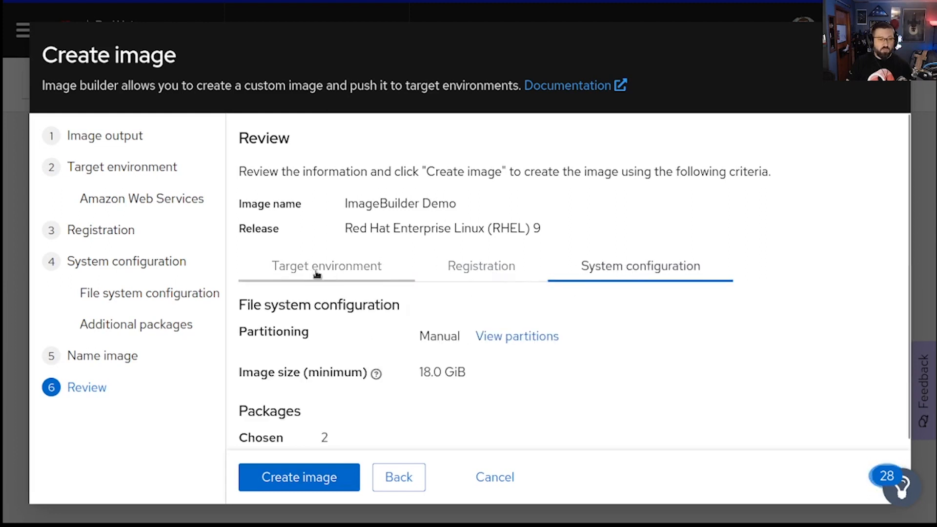
{"action": "left_click", "coordinate": [361, 273]}
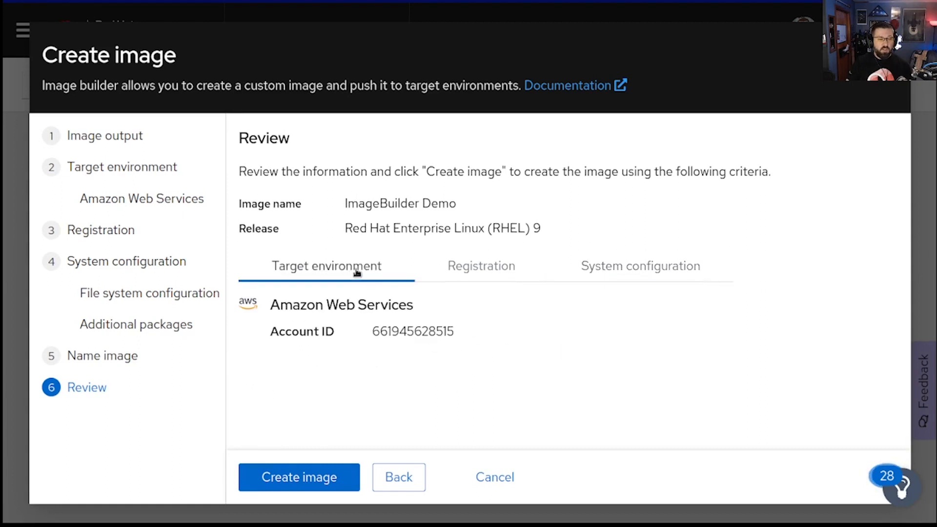
{"action": "left_click", "coordinate": [328, 484]}
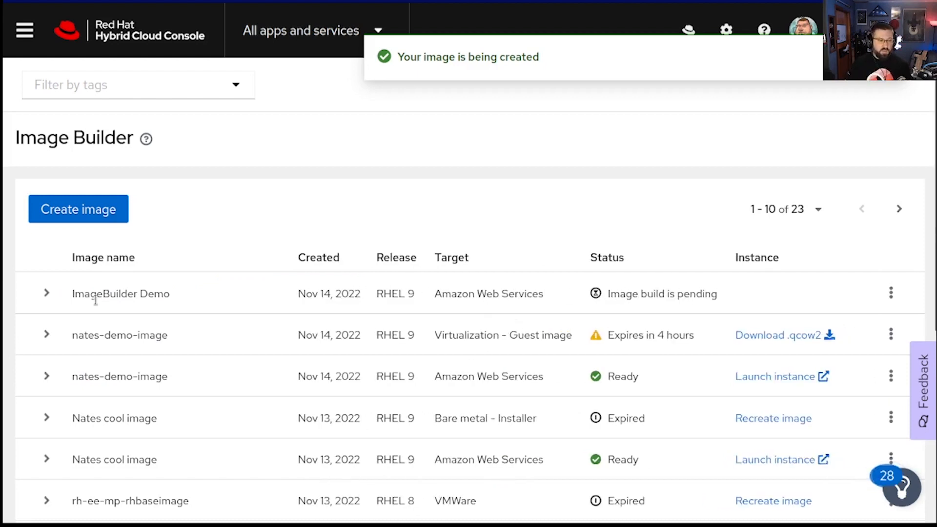
- Expand the ImageBuilder Demo entry in the image list to view its UUID, and collapse it again
{"action": "mouse_move", "coordinate": [71, 298]}
{"action": "left_mouse_down"}
{"action": "mouse_move", "coordinate": [603, 305]}
{"action": "mouse_move", "coordinate": [205, 312]}
{"action": "mouse_move", "coordinate": [199, 299]}
{"action": "mouse_move", "coordinate": [64, 293]}
{"action": "left_mouse_up"}
{"action": "left_click", "coordinate": [47, 293]}
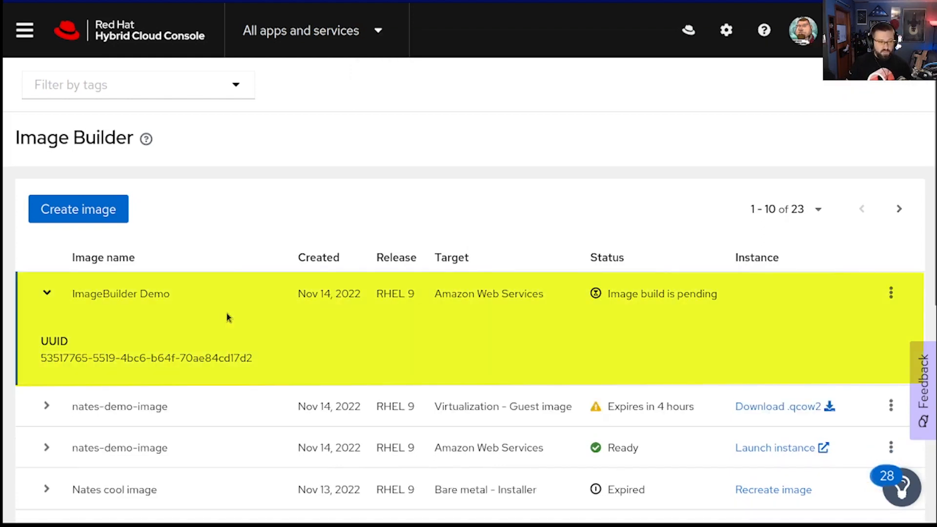
{"action": "left_click", "coordinate": [43, 293]}
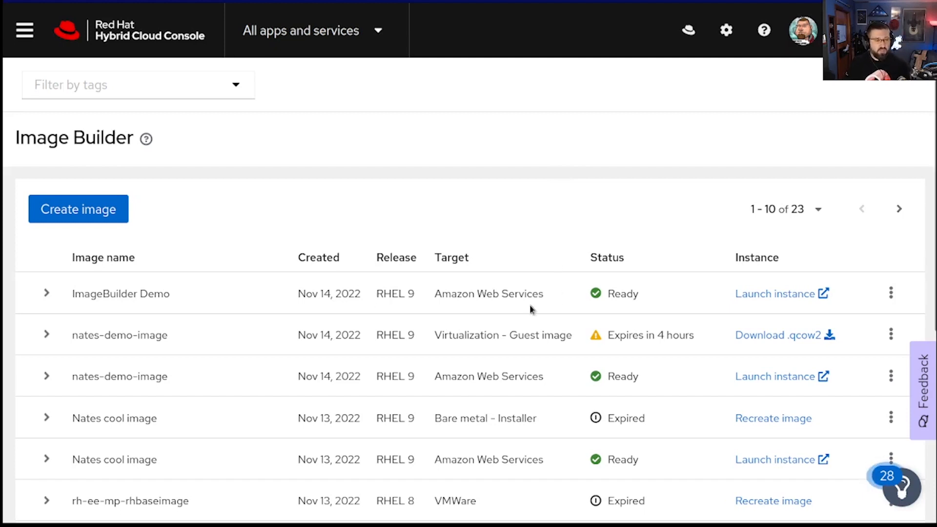
- Start launching an AWS instance from the finished ImageBuilder Demo image and name the instance imagebuilder-demo
{"action": "left_click_drag", "start_coordinate": [607, 293], "coordinate": [640, 293]}
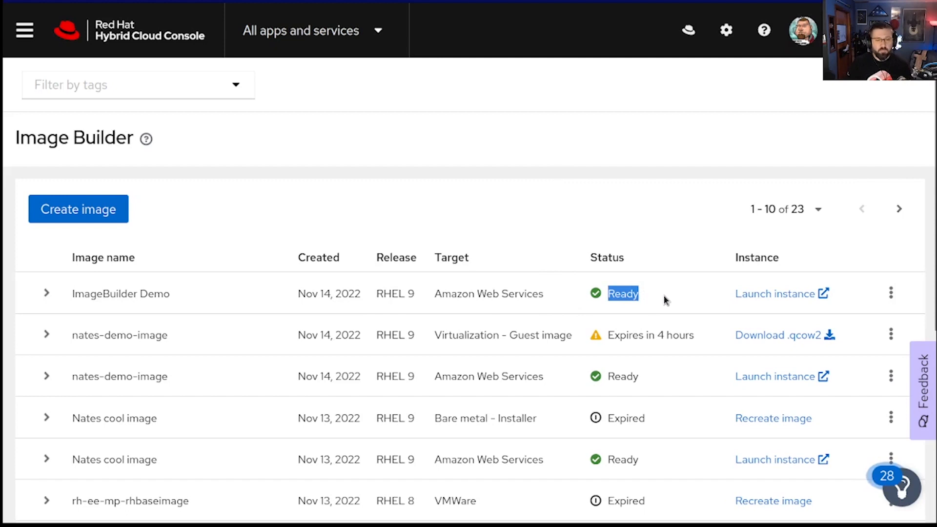
{"action": "left_click", "coordinate": [764, 299]}
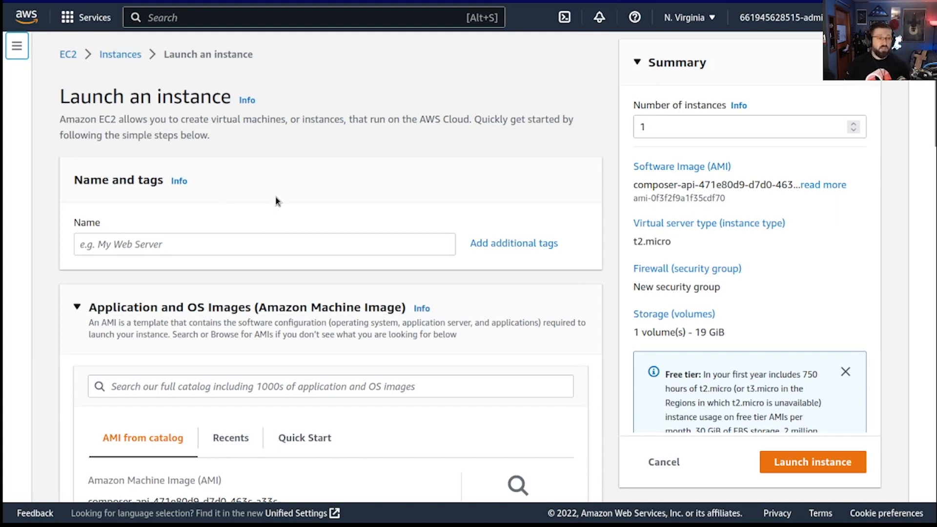
{"action": "scroll", "coordinate": [276, 201], "scroll_direction": "down", "scroll_amount": 2}
{"action": "scroll", "coordinate": [277, 201], "scroll_direction": "up", "scroll_amount": 2}
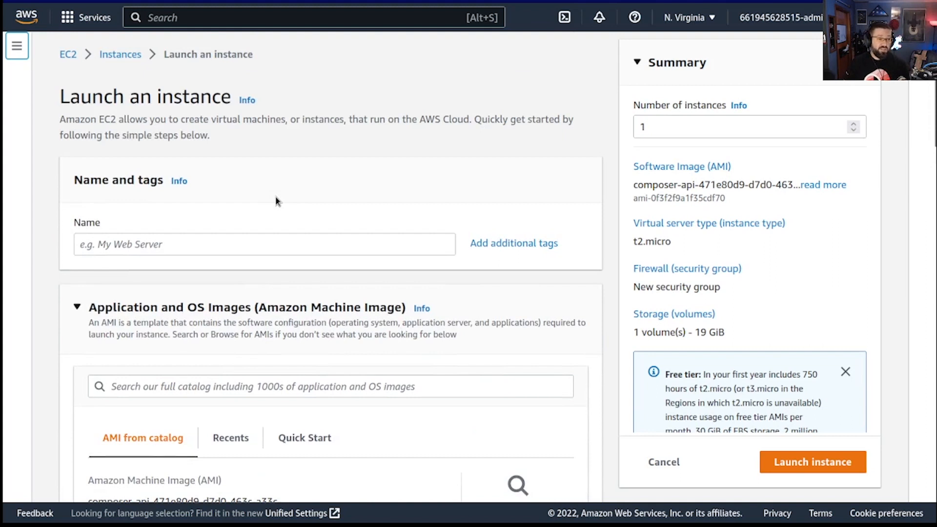
{"action": "left_click", "coordinate": [200, 246]}
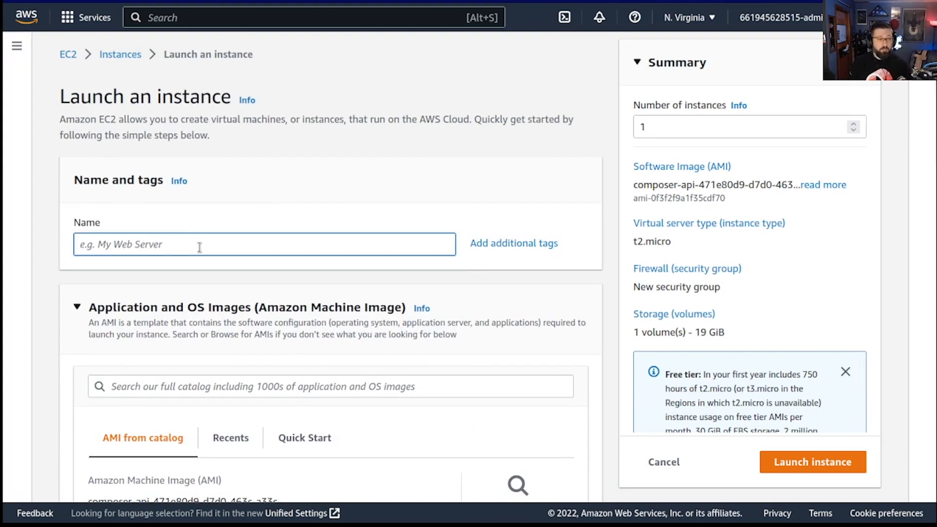
{"action": "type", "text": "imagebuilder-"}
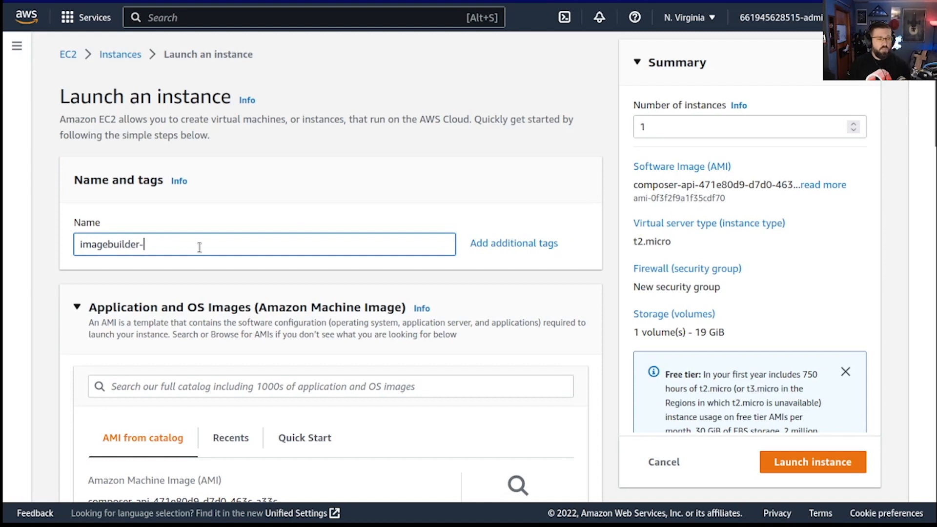
{"action": "type", "text": "demo"}
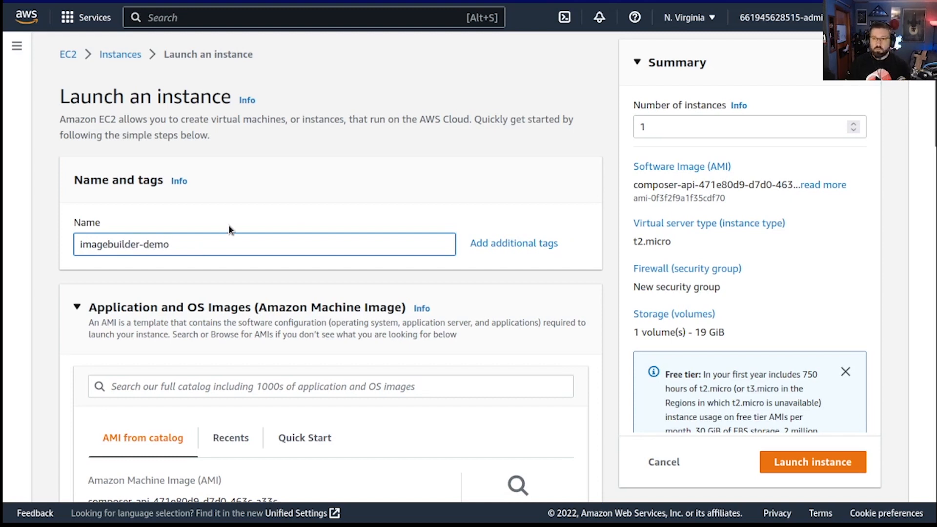
- Examine the name and ID of the Amazon Machine Image selected for the instance
{"action": "scroll", "coordinate": [230, 227], "scroll_direction": "down", "scroll_amount": 7}
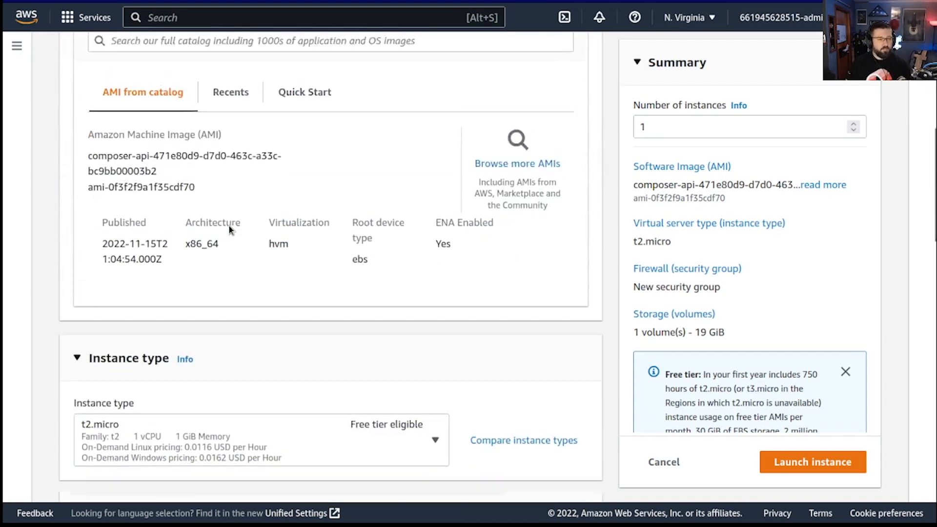
{"action": "scroll", "coordinate": [230, 230], "scroll_direction": "up", "scroll_amount": 3}
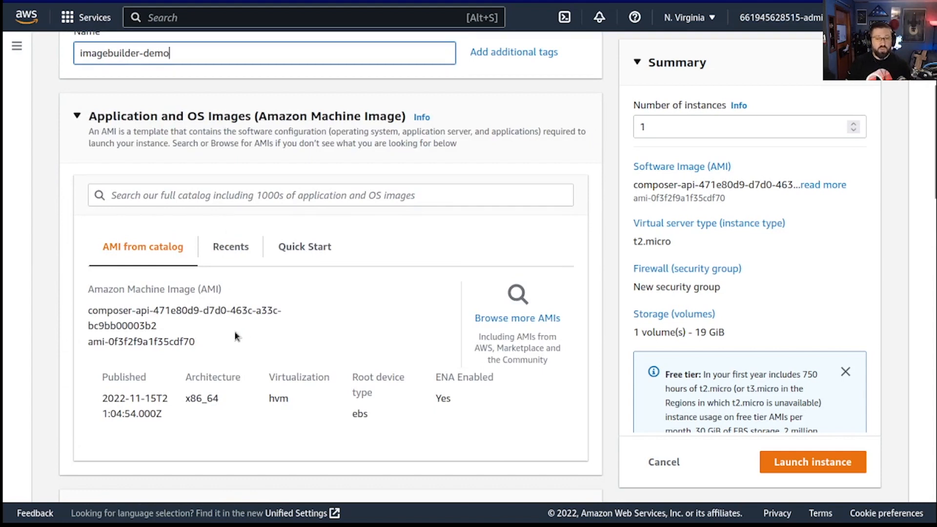
{"action": "left_click_drag", "start_coordinate": [197, 342], "coordinate": [65, 318]}
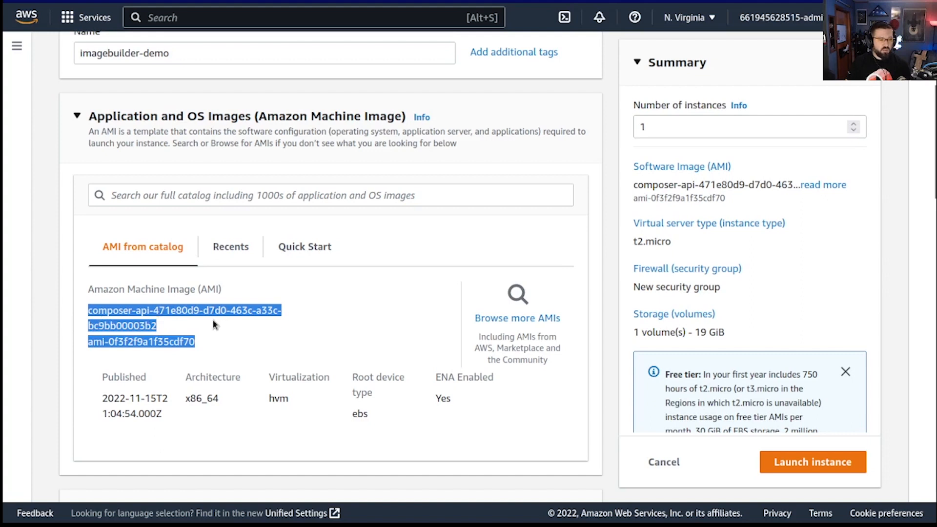
- Select the existing key pair ending in 20221114 as the login key pair for the instance
{"action": "left_click", "coordinate": [157, 345]}
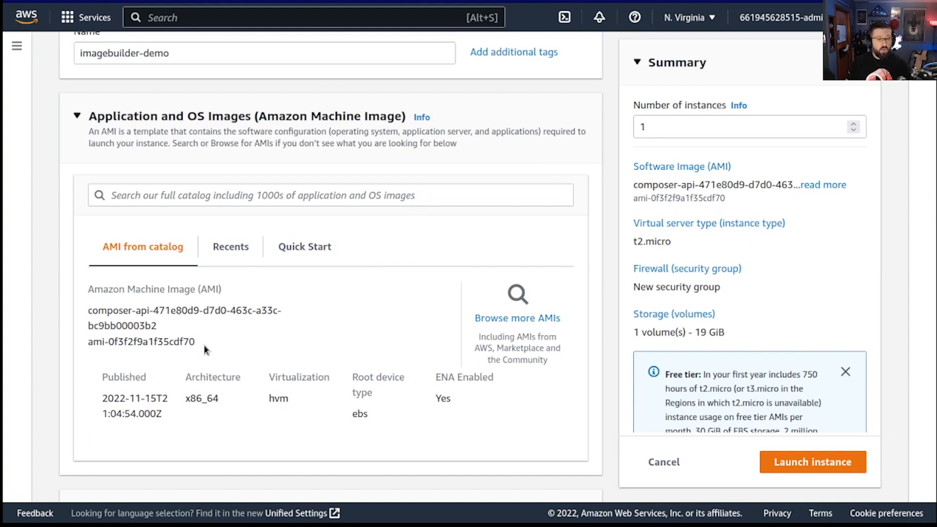
{"action": "scroll", "coordinate": [204, 345], "scroll_direction": "up", "scroll_amount": 5}
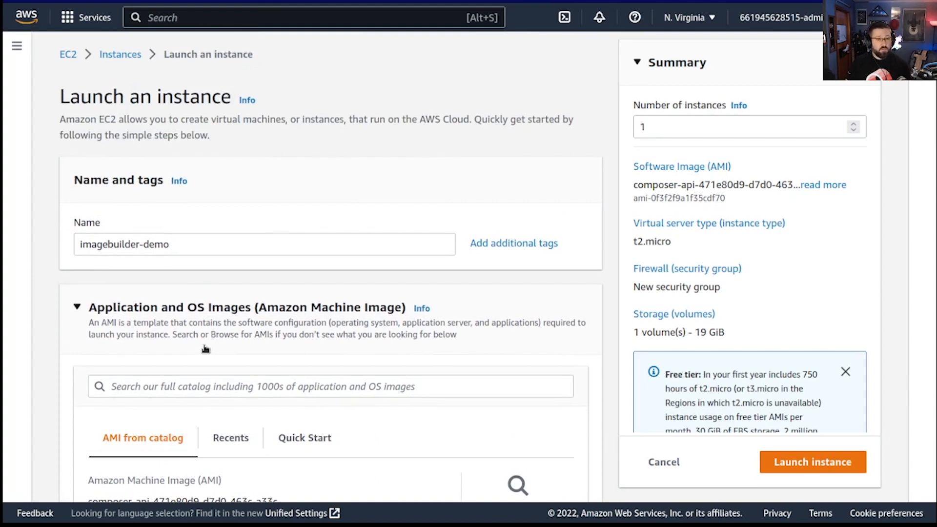
{"action": "scroll", "coordinate": [205, 348], "scroll_direction": "down", "scroll_amount": 6}
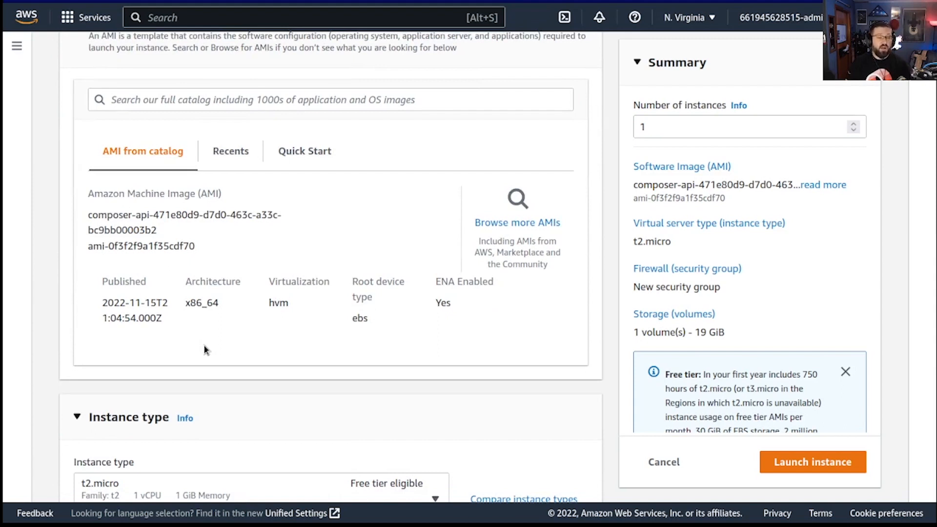
{"action": "scroll", "coordinate": [205, 349], "scroll_direction": "down", "scroll_amount": 2}
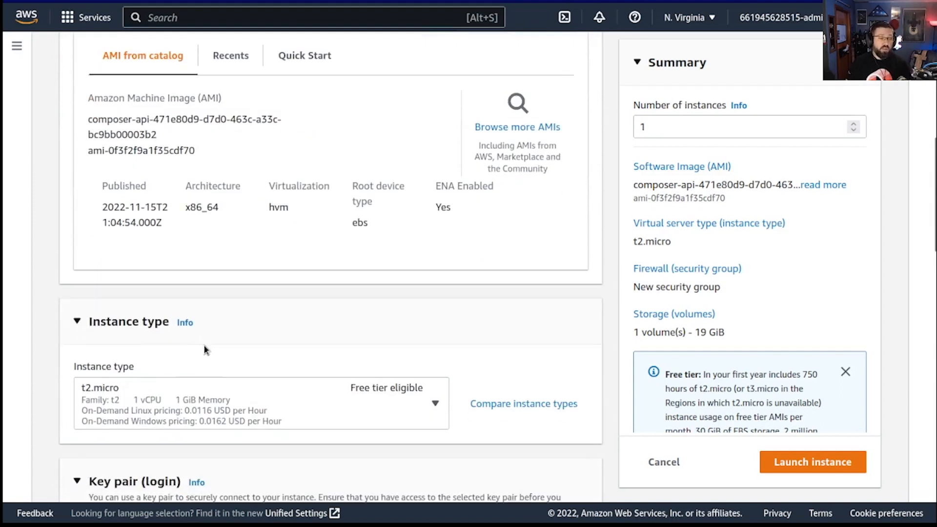
{"action": "scroll", "coordinate": [205, 350], "scroll_direction": "down", "scroll_amount": 2}
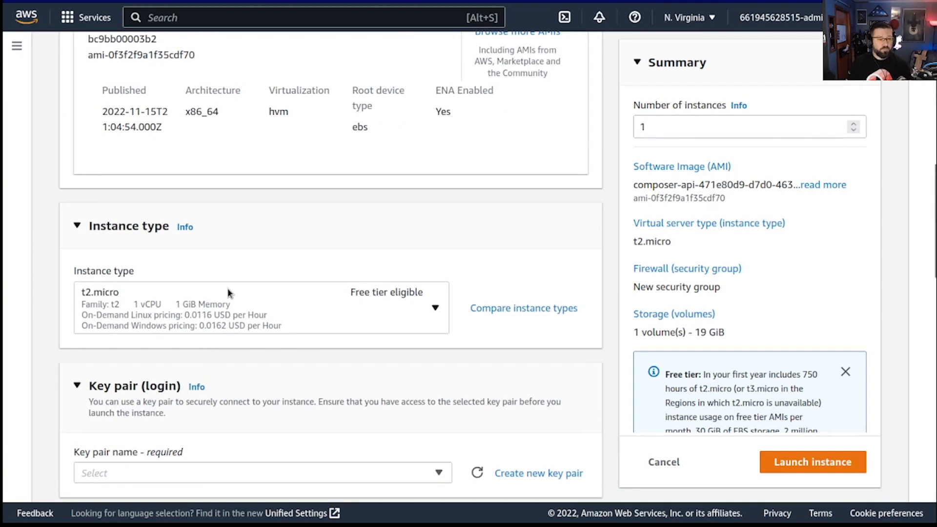
{"action": "scroll", "coordinate": [196, 219], "scroll_direction": "down", "scroll_amount": 2}
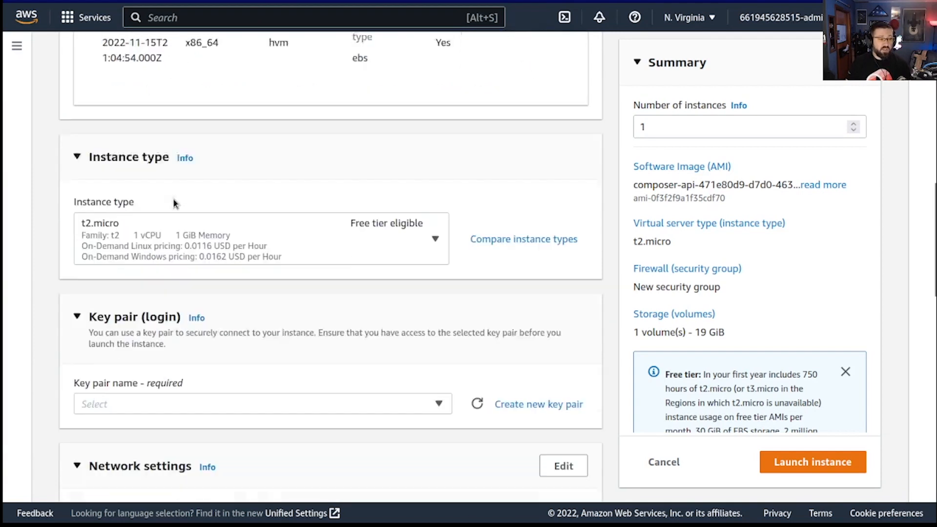
{"action": "left_click", "coordinate": [210, 380]}
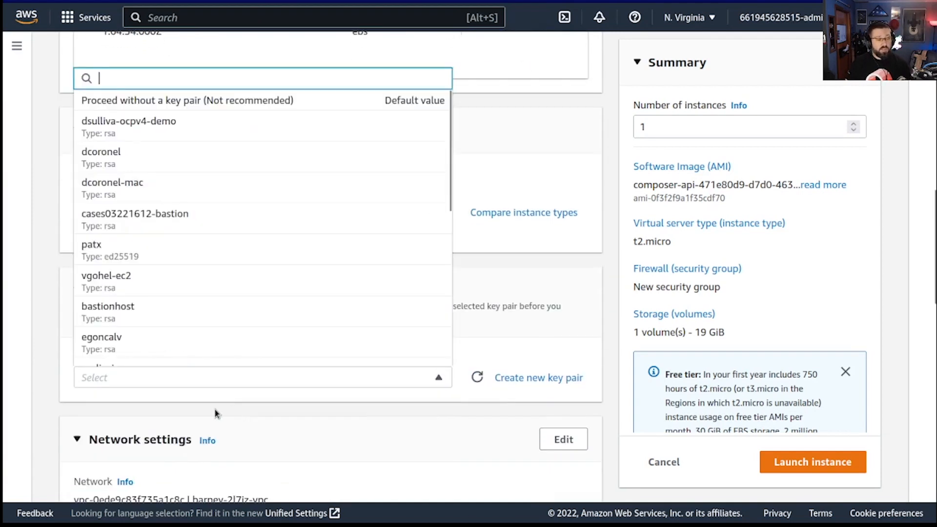
{"action": "scroll", "coordinate": [244, 315], "scroll_direction": "down", "scroll_amount": 5}
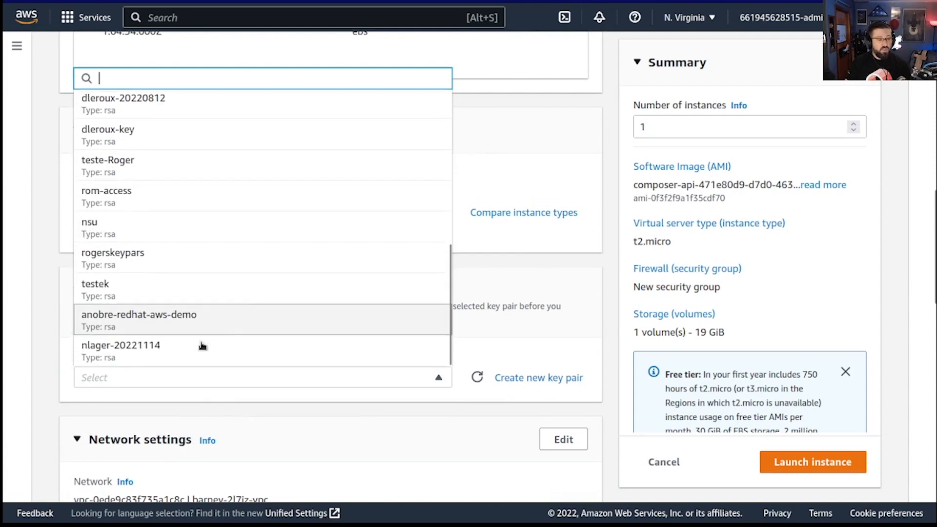
{"action": "left_click", "coordinate": [198, 347]}
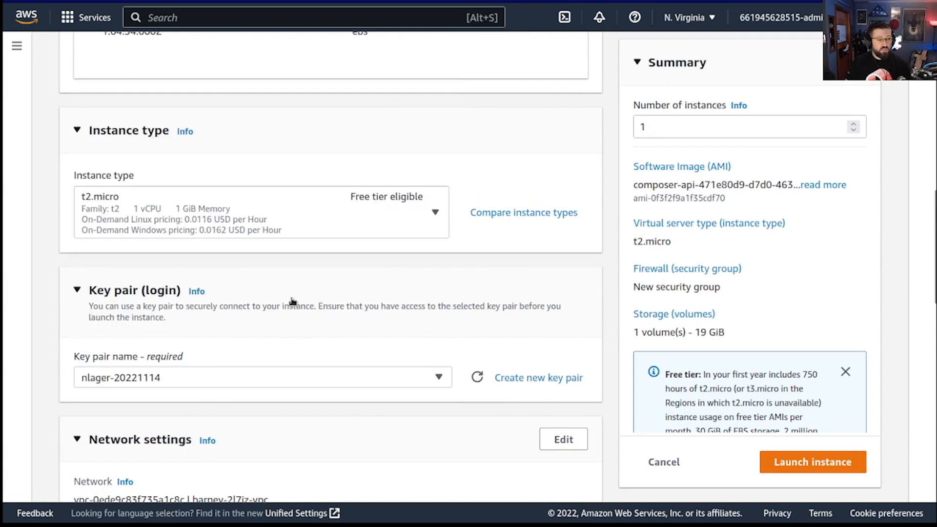
- Edit the network settings to use the gangrif-demotest-vpc VPC and enable auto-assignment of a public IP
{"action": "scroll", "coordinate": [293, 302], "scroll_direction": "down", "scroll_amount": 3}
{"action": "scroll", "coordinate": [322, 312], "scroll_direction": "up", "scroll_amount": 5}
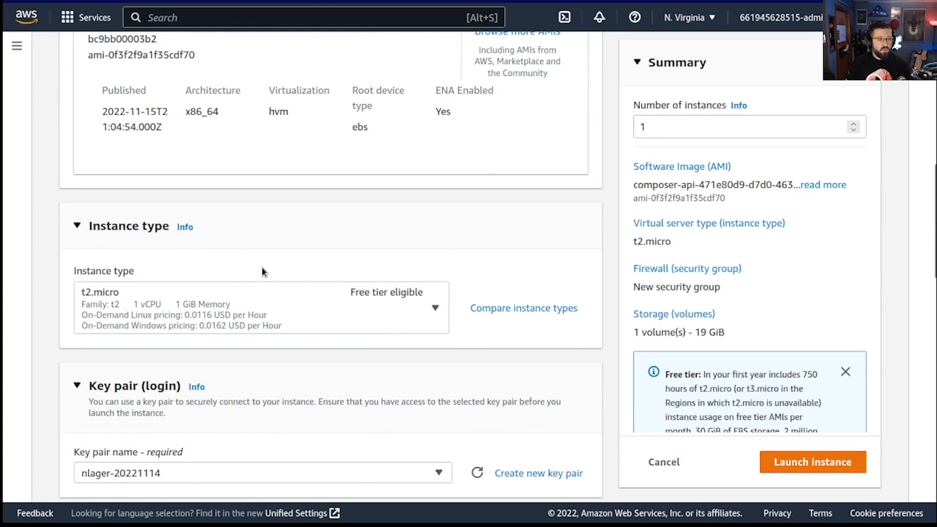
{"action": "scroll", "coordinate": [295, 317], "scroll_direction": "down", "scroll_amount": 5}
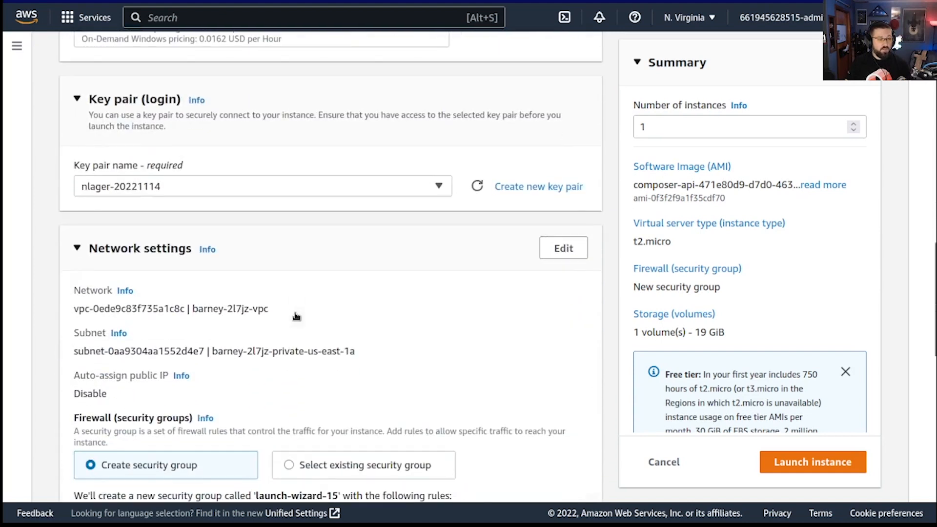
{"action": "left_click", "coordinate": [564, 248]}
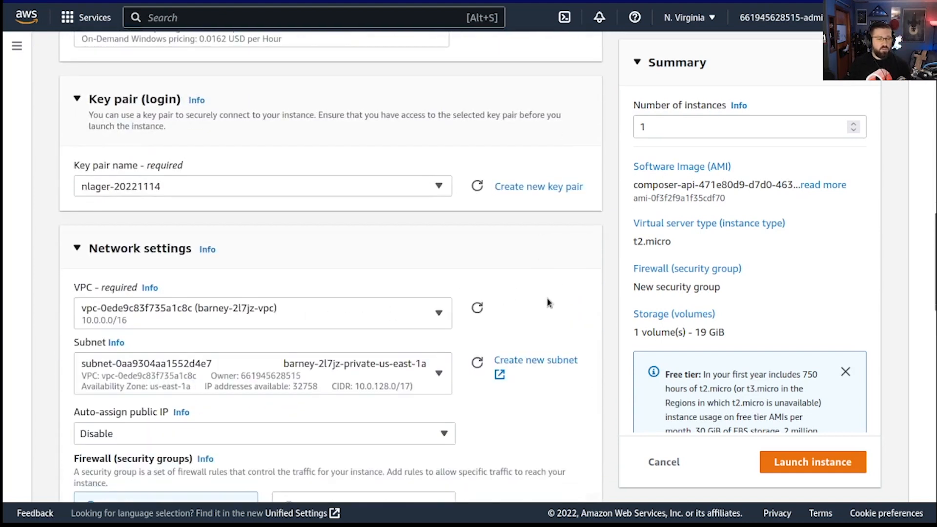
{"action": "left_click", "coordinate": [405, 310]}
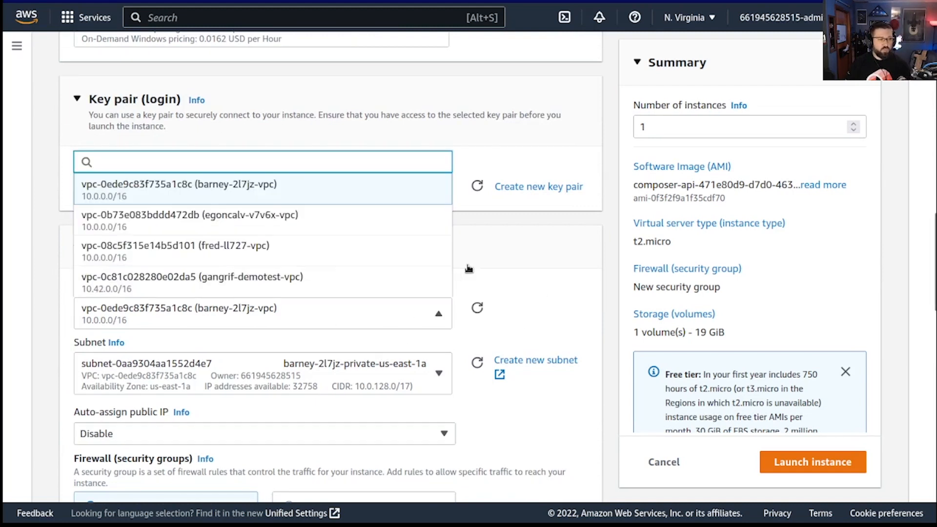
{"action": "left_click", "coordinate": [490, 280]}
{"action": "left_click", "coordinate": [409, 315]}
{"action": "left_click", "coordinate": [418, 280]}
{"action": "scroll", "coordinate": [461, 277], "scroll_direction": "down", "scroll_amount": 2}
{"action": "left_click", "coordinate": [302, 337]}
{"action": "left_click", "coordinate": [309, 360]}
- Review the security group rule and storage settings, and launch the instance
{"action": "scroll", "coordinate": [481, 345], "scroll_direction": "down", "scroll_amount": 4}
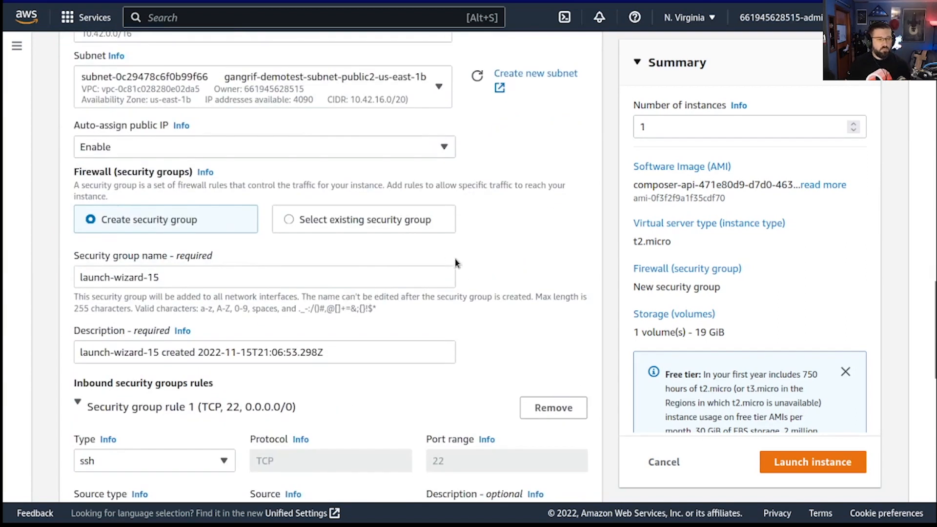
{"action": "scroll", "coordinate": [485, 274], "scroll_direction": "down", "scroll_amount": 2}
{"action": "scroll", "coordinate": [430, 287], "scroll_direction": "down", "scroll_amount": 2}
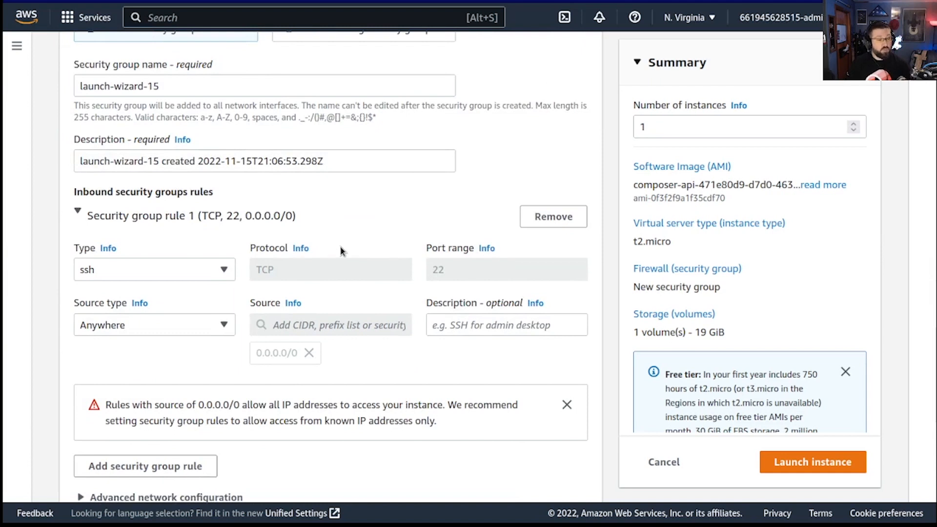
{"action": "scroll", "coordinate": [341, 250], "scroll_direction": "down", "scroll_amount": 4}
{"action": "scroll", "coordinate": [341, 250], "scroll_direction": "down", "scroll_amount": 3}
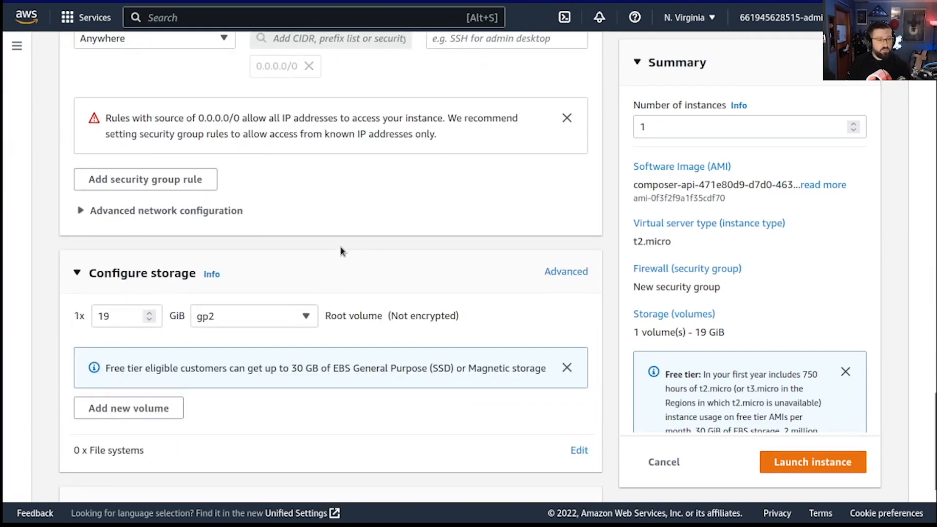
{"action": "scroll", "coordinate": [524, 260], "scroll_direction": "up", "scroll_amount": 5}
{"action": "scroll", "coordinate": [522, 302], "scroll_direction": "down", "scroll_amount": 5}
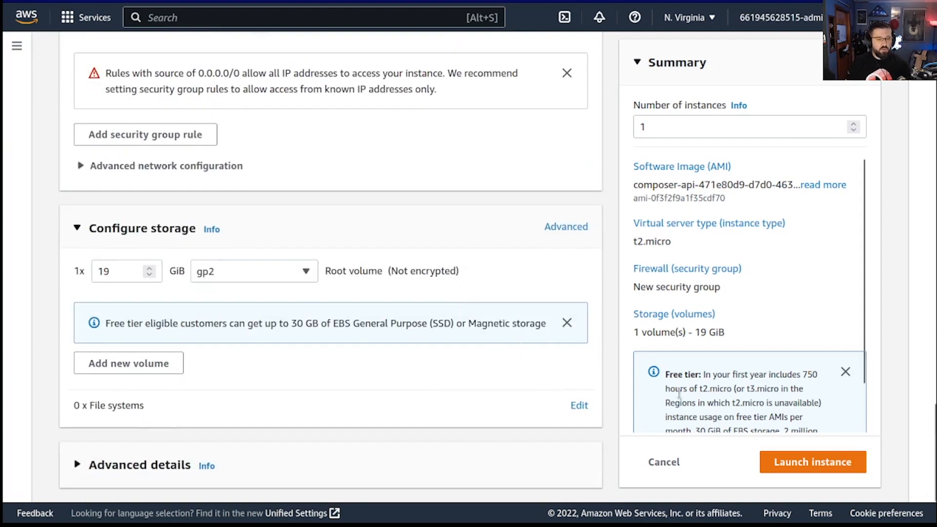
{"action": "left_click", "coordinate": [806, 467]}
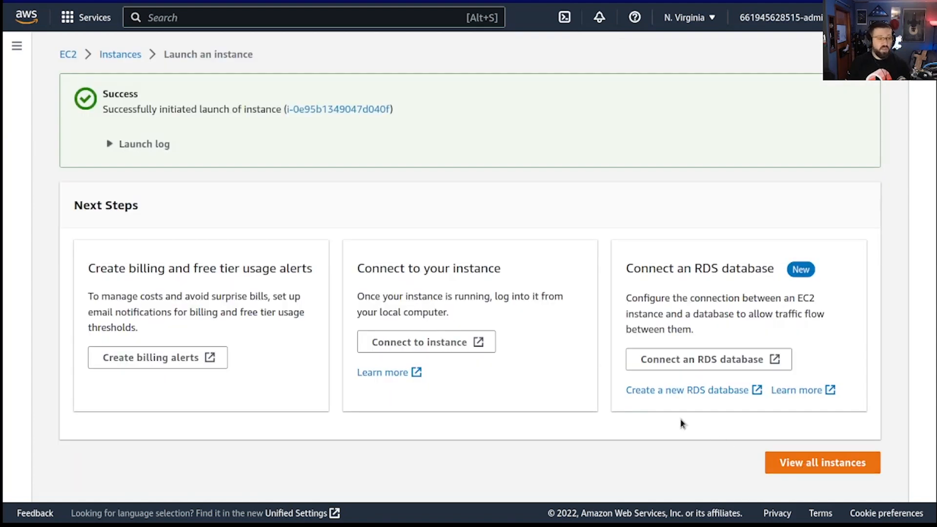
- Expand the launch log, and open the summary of the imagebuilder-demo instance from the instances list
{"action": "left_click", "coordinate": [146, 153]}
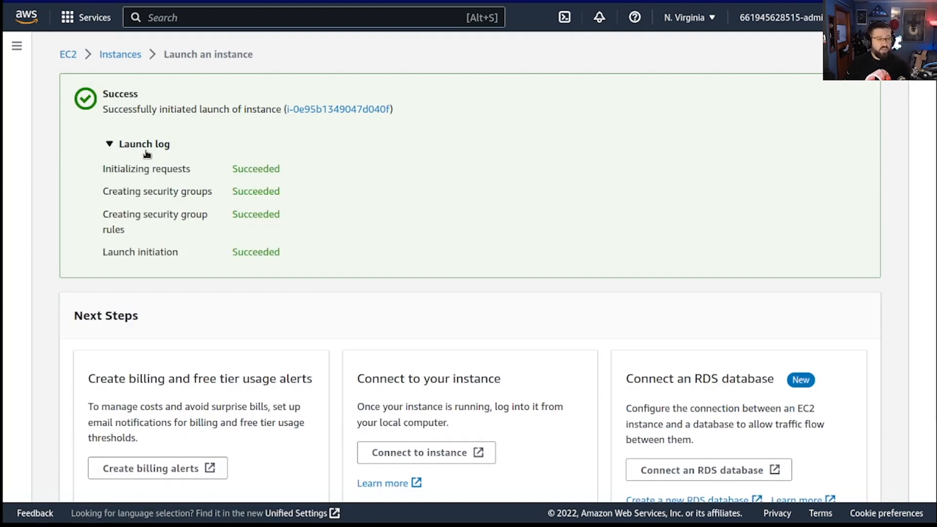
{"action": "left_click", "coordinate": [121, 55]}
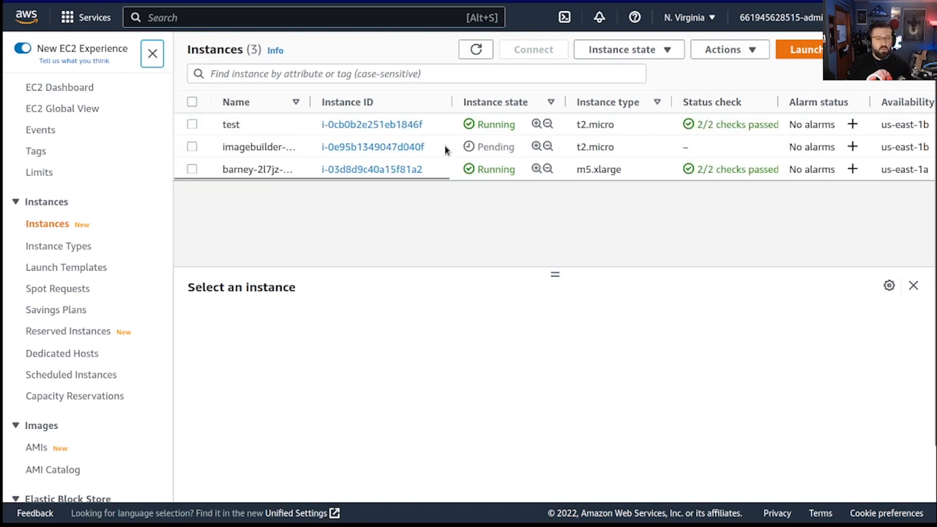
{"action": "left_click", "coordinate": [401, 153]}
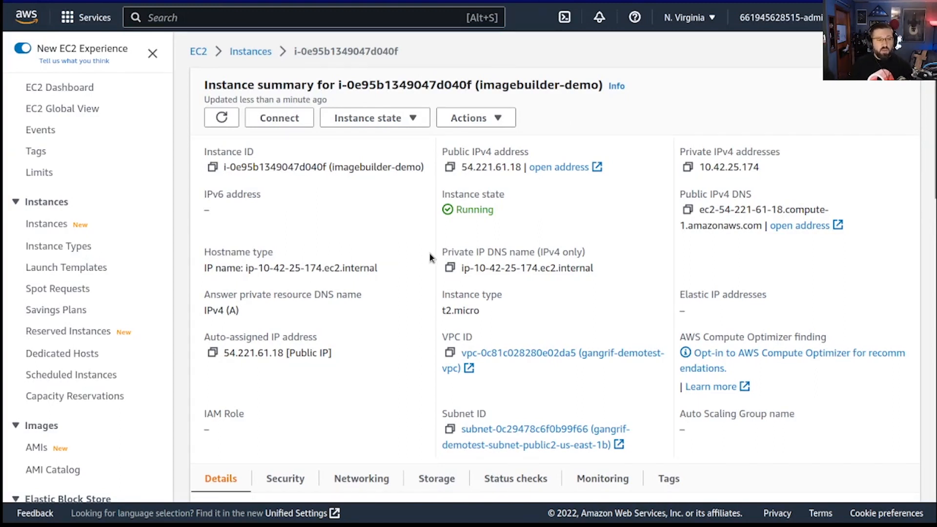
- Review the instance's AMI details and copy its public IPv4 address
{"action": "scroll", "coordinate": [429, 253], "scroll_direction": "down", "scroll_amount": 2}
{"action": "scroll", "coordinate": [429, 253], "scroll_direction": "down", "scroll_amount": 4}
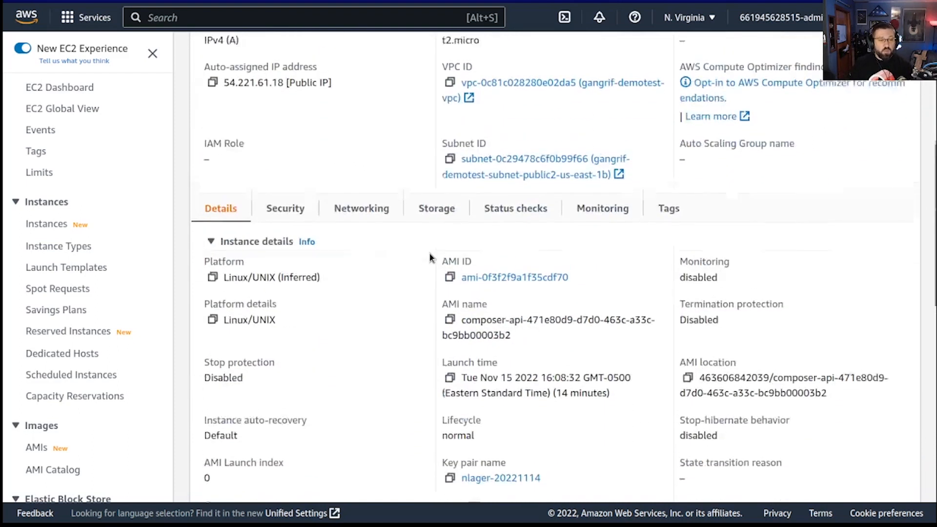
{"action": "scroll", "coordinate": [429, 252], "scroll_direction": "up", "scroll_amount": 6}
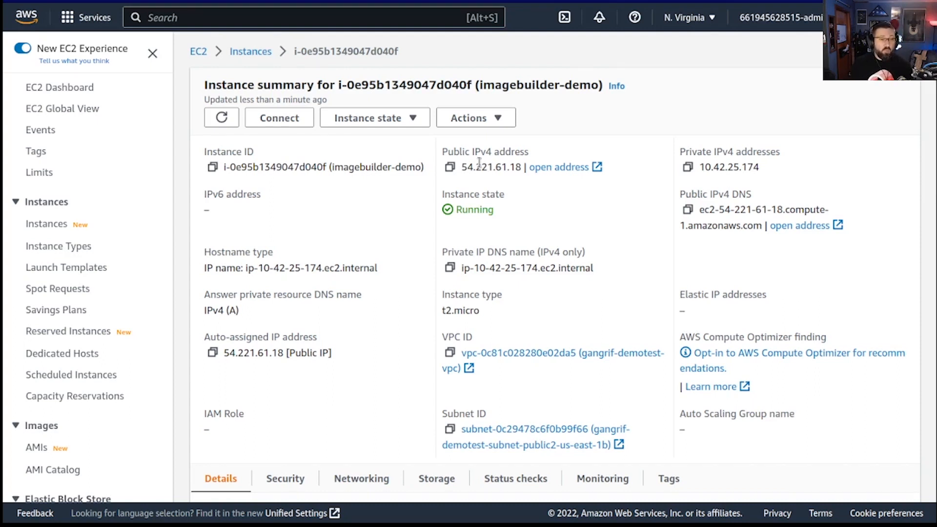
{"action": "left_click", "coordinate": [449, 167]}
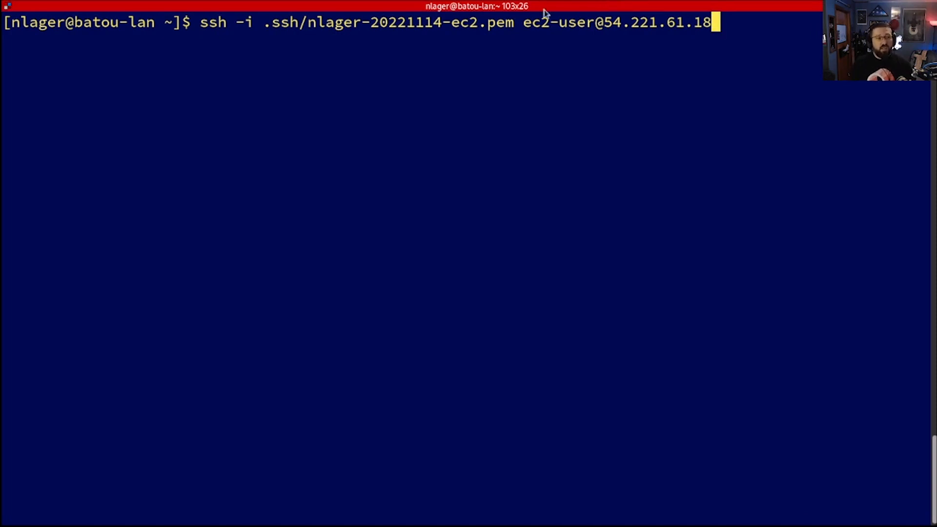
- In the terminal, connect over SSH to ec2-user at 54.221.61.18 with the EC2 .pem key file and accept the host key
{"action": "double_click", "coordinate": [397, 28]}
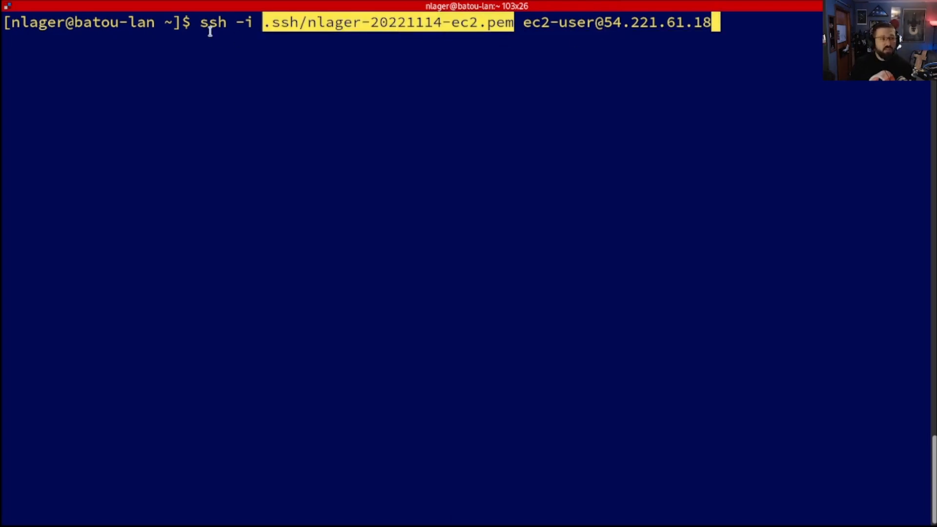
{"action": "left_click_drag", "start_coordinate": [226, 24], "coordinate": [551, 27]}
{"action": "left_click", "coordinate": [552, 26]}
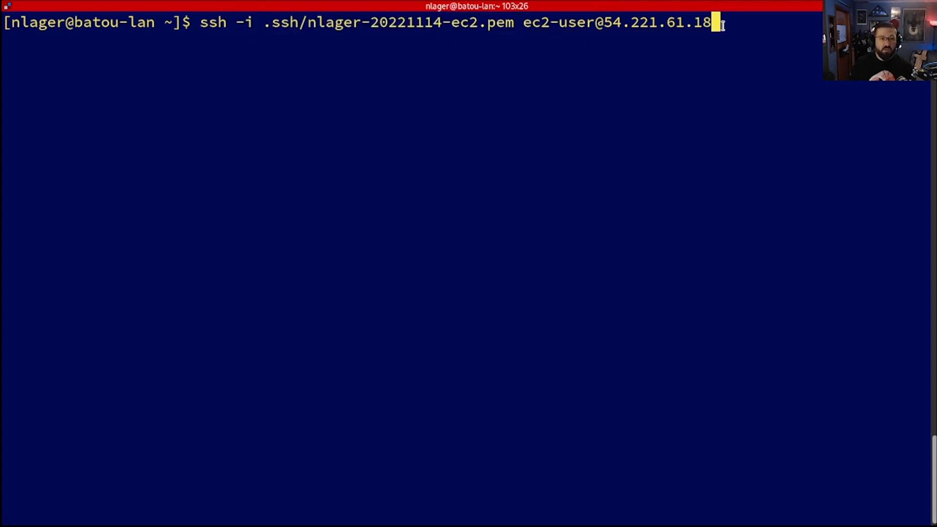
{"action": "key", "text": "Return"}
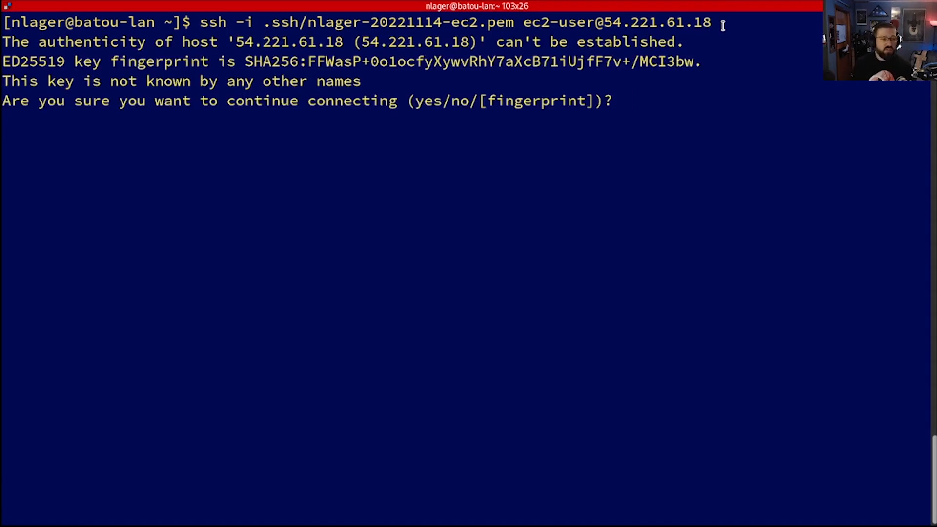
{"action": "type", "text": "yes"}
{"action": "key", "text": "Return"}
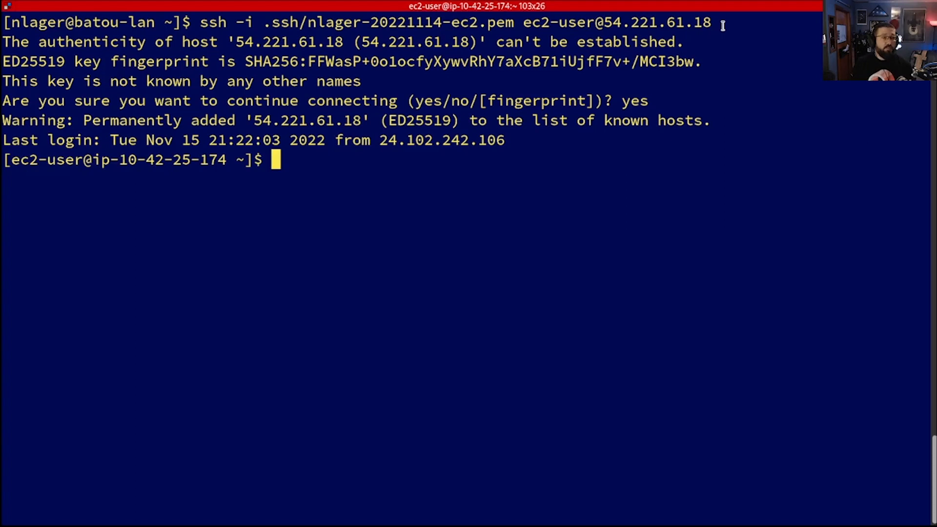
- Display the contents of /etc/redhat-release, and list the enabled repositories with sudo dnf repolist on a cleared screen
{"action": "type", "text": "cat /etc/redhat"}
{"action": "key", "text": "Tab"}
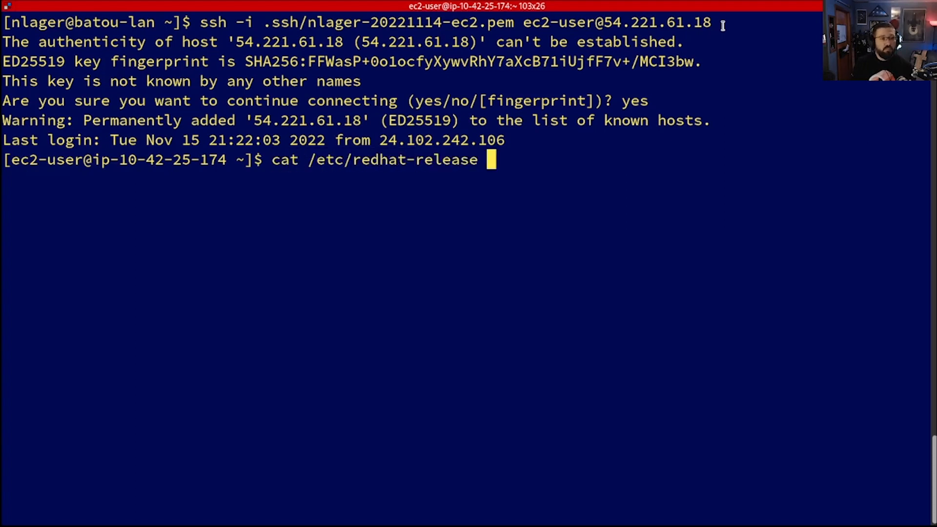
{"action": "key", "text": "Return"}
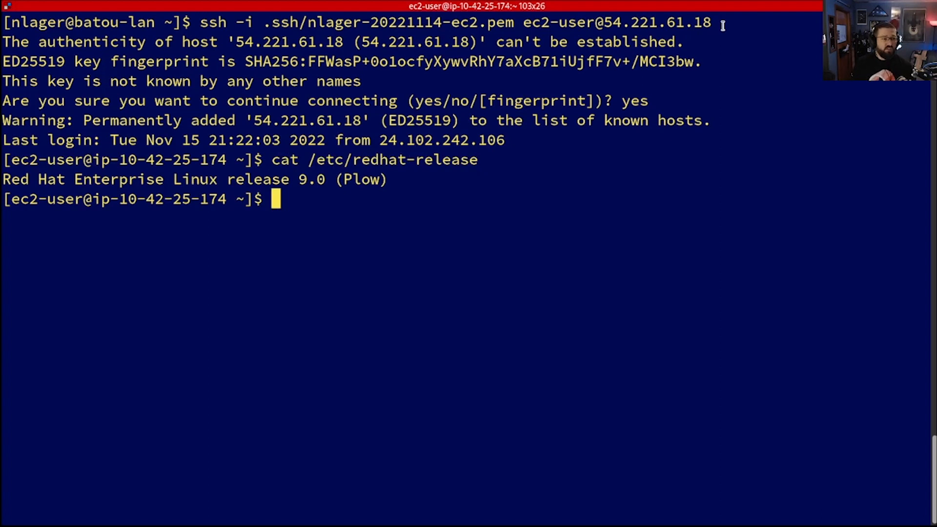
{"action": "key", "text": "ctrl+l"}
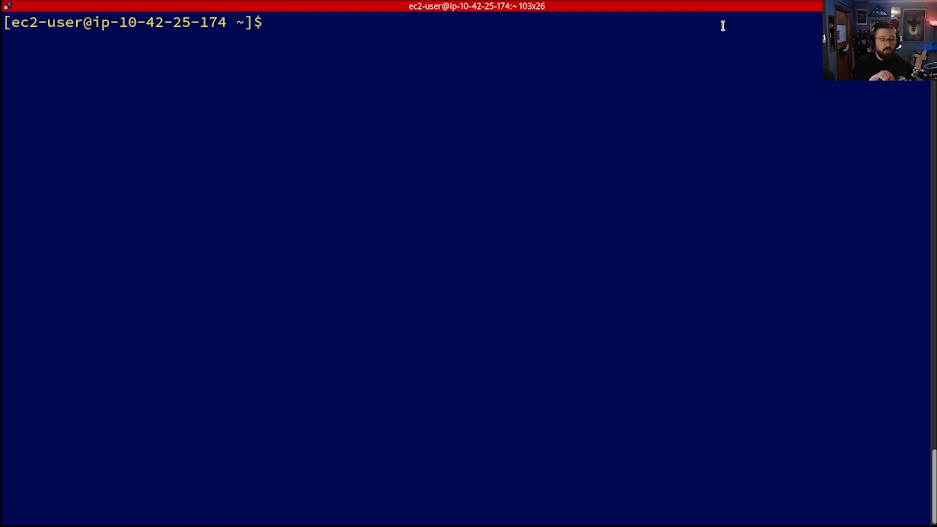
{"action": "type", "text": "sudo dnf repolist"}
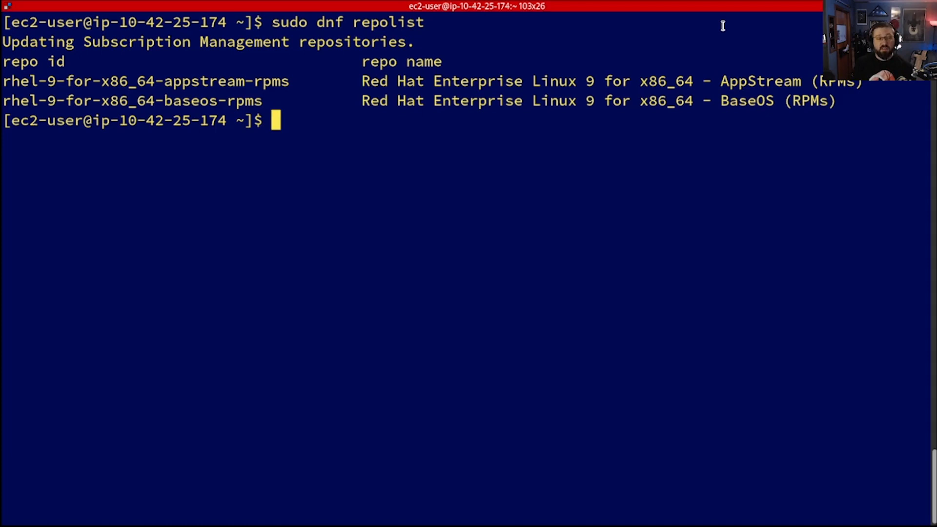
- Search the installed packages for httpd with sudo rpm -qa | grep httpd
{"action": "type", "text": "sudo r"}
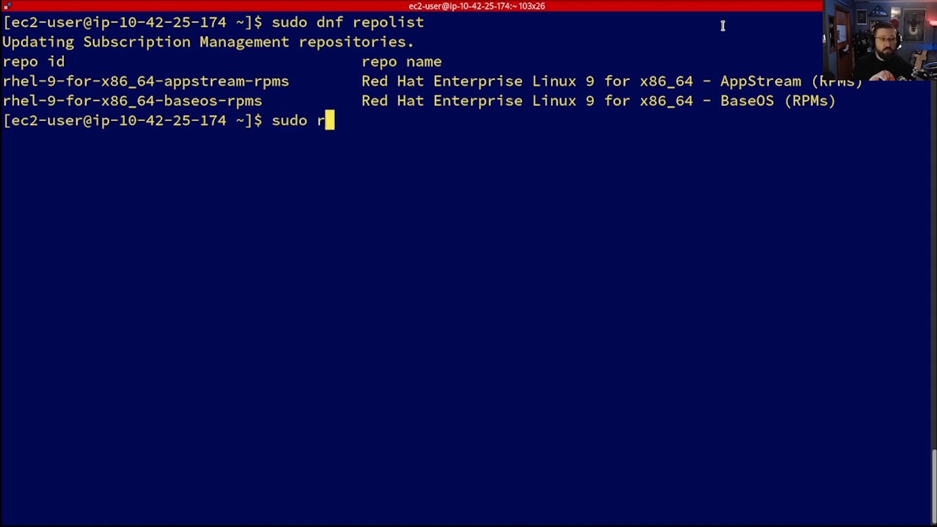
{"action": "type", "text": "pm -qa | grep htt["}
{"action": "key", "text": "BackSpace"}
{"action": "type", "text": "p htt[d"}
{"action": "key", "text": "BackSpace"}
{"action": "key", "text": "BackSpace"}
{"action": "type", "text": "pd"}
{"action": "key", "text": "Return"}
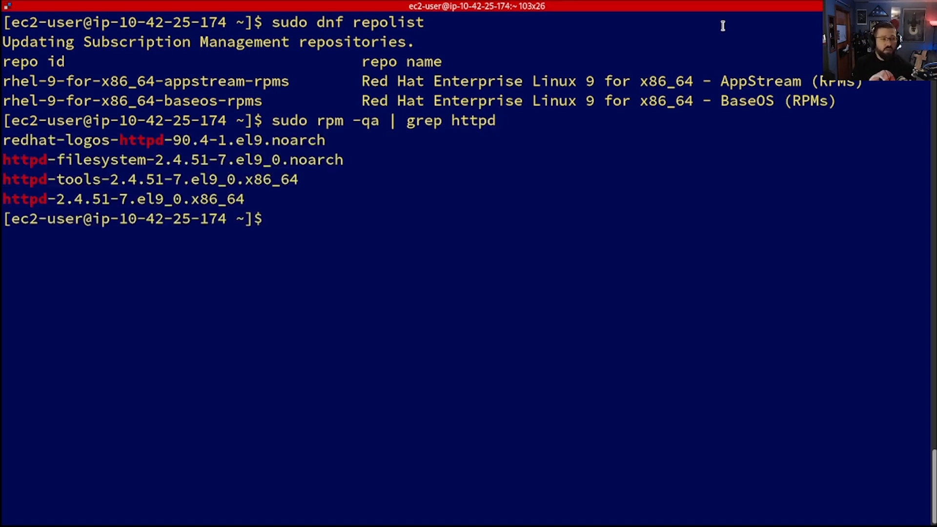
- Start vim on the instance to check that the editor is installed
{"action": "type", "text": "vim"}
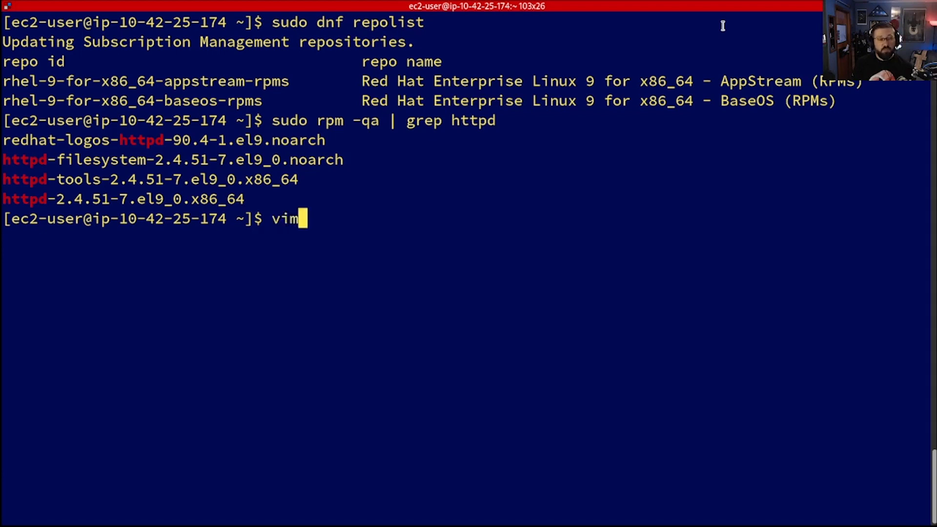
{"action": "key", "text": "Return"}
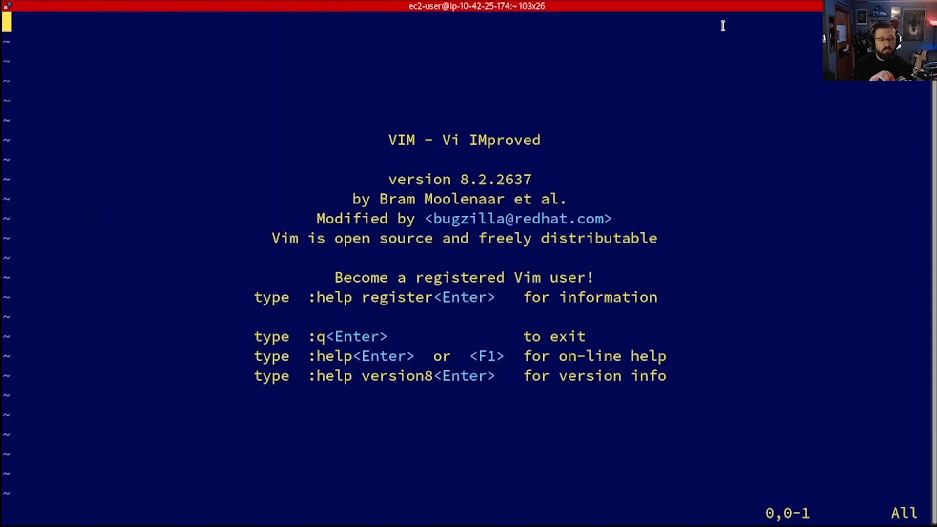